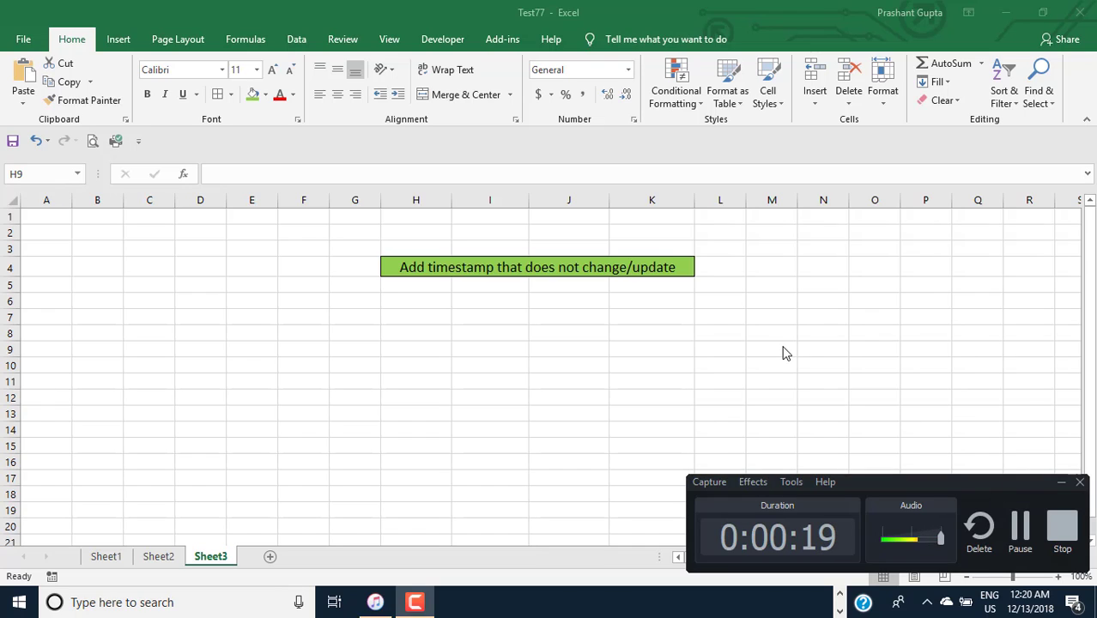
# Enter =NOW() in G9, showing 12/13/2018 0:20, and widen column G to fit it
pyautogui.doubleClick(348, 349)
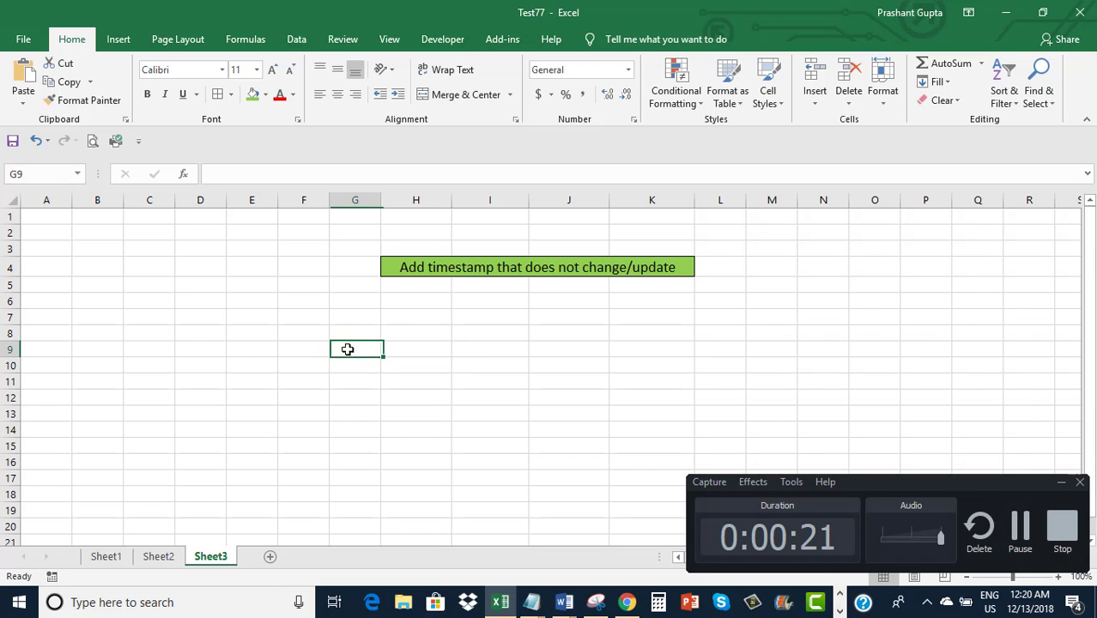
pyautogui.write('=NO')
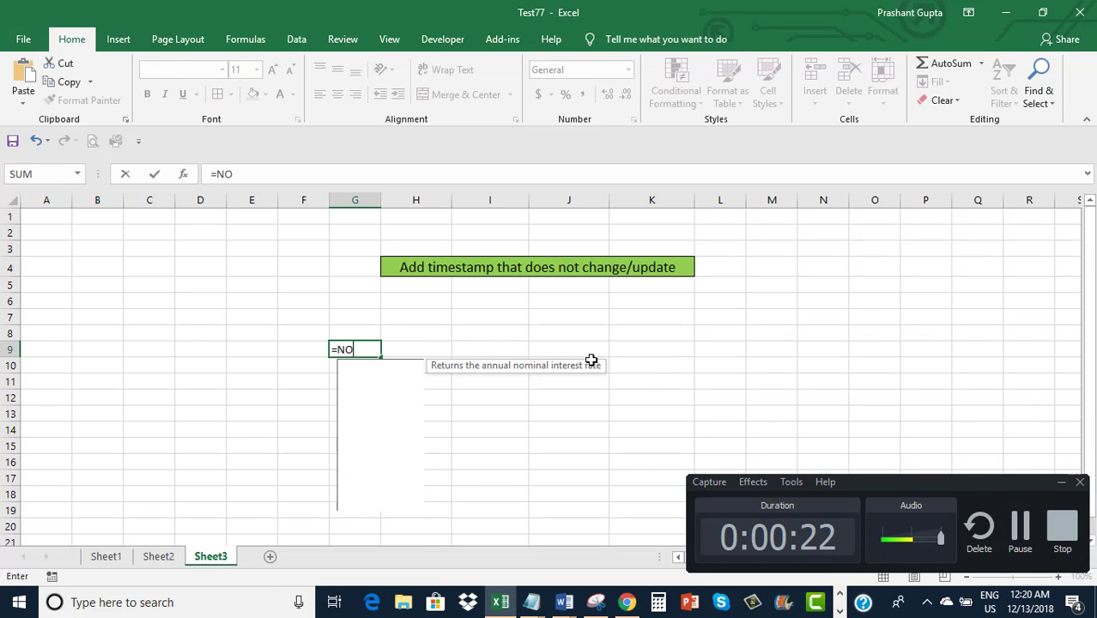
pyautogui.write('W(')
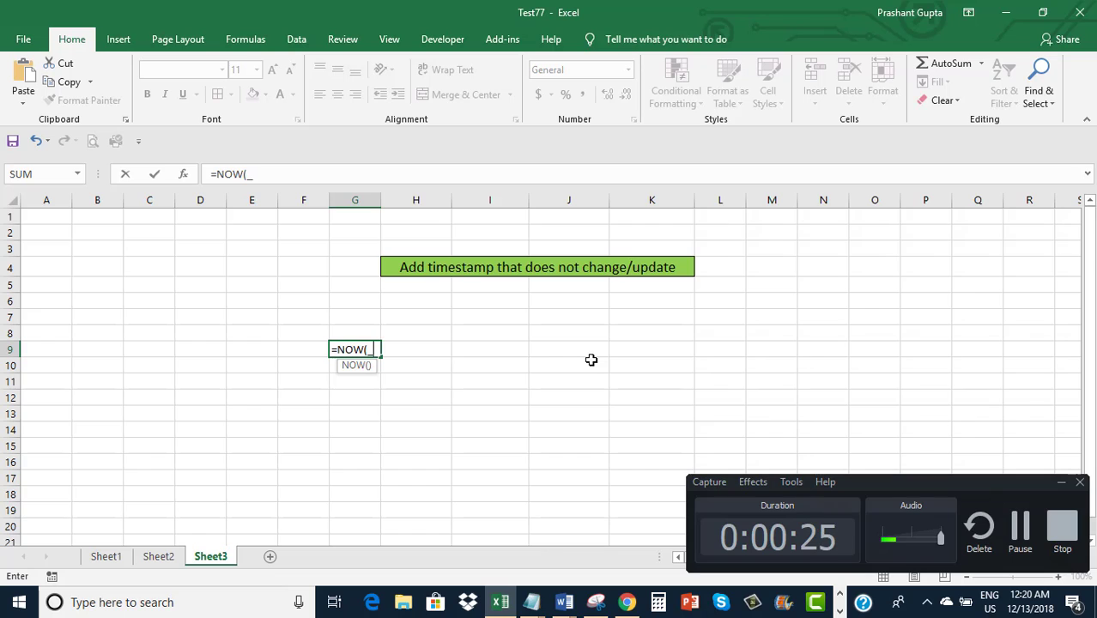
pyautogui.write(')')
pyautogui.press('Return')
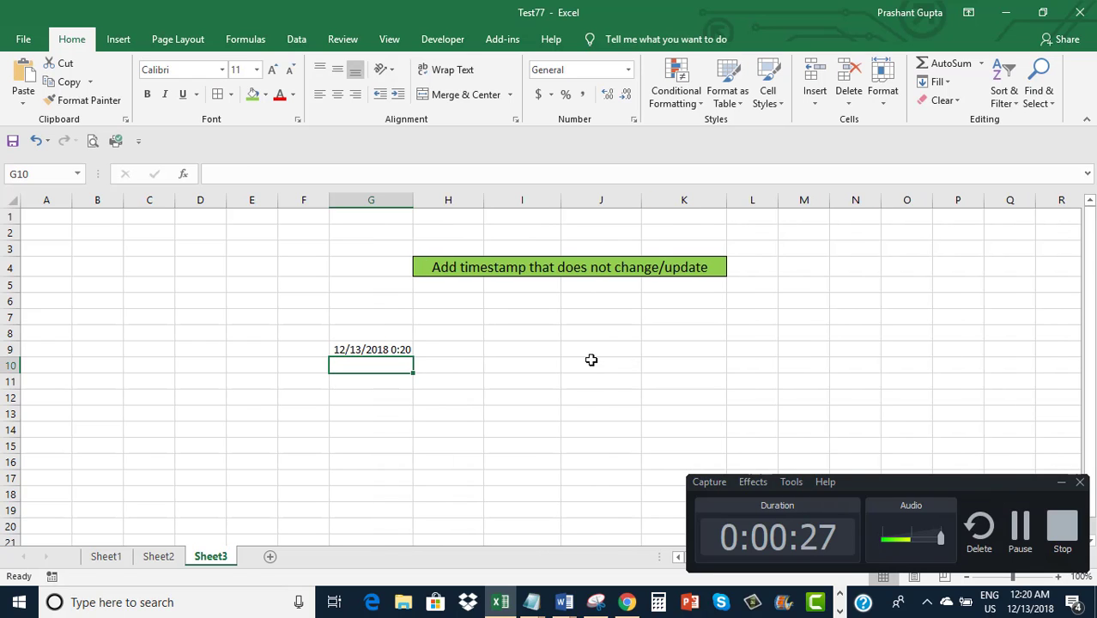
pyautogui.moveTo(413, 199); pyautogui.dragTo(446, 199)
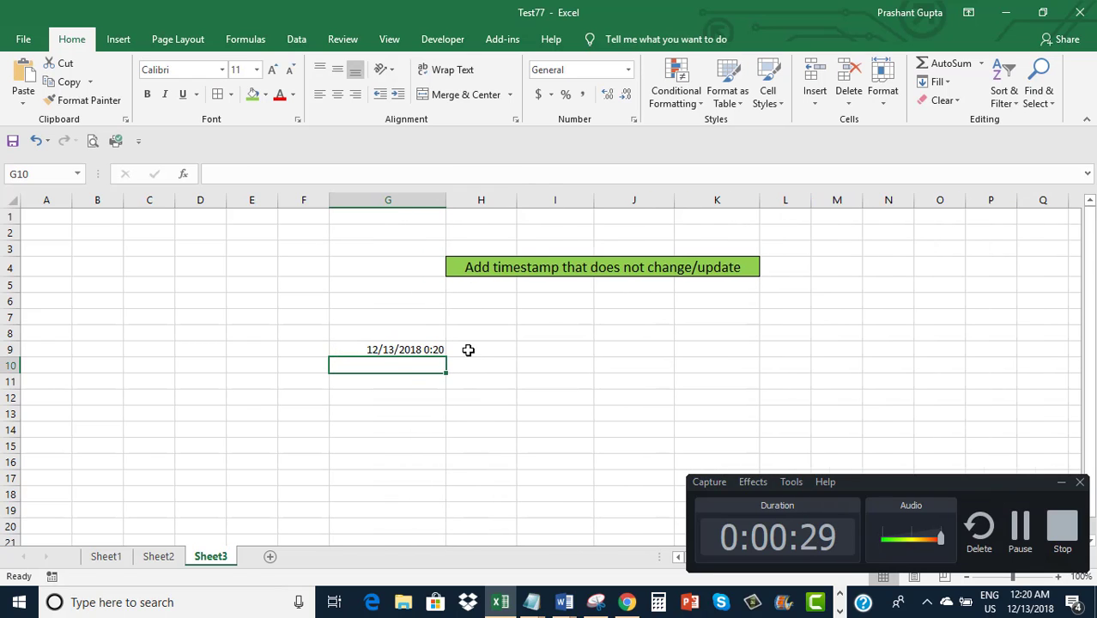
pyautogui.click(409, 386)
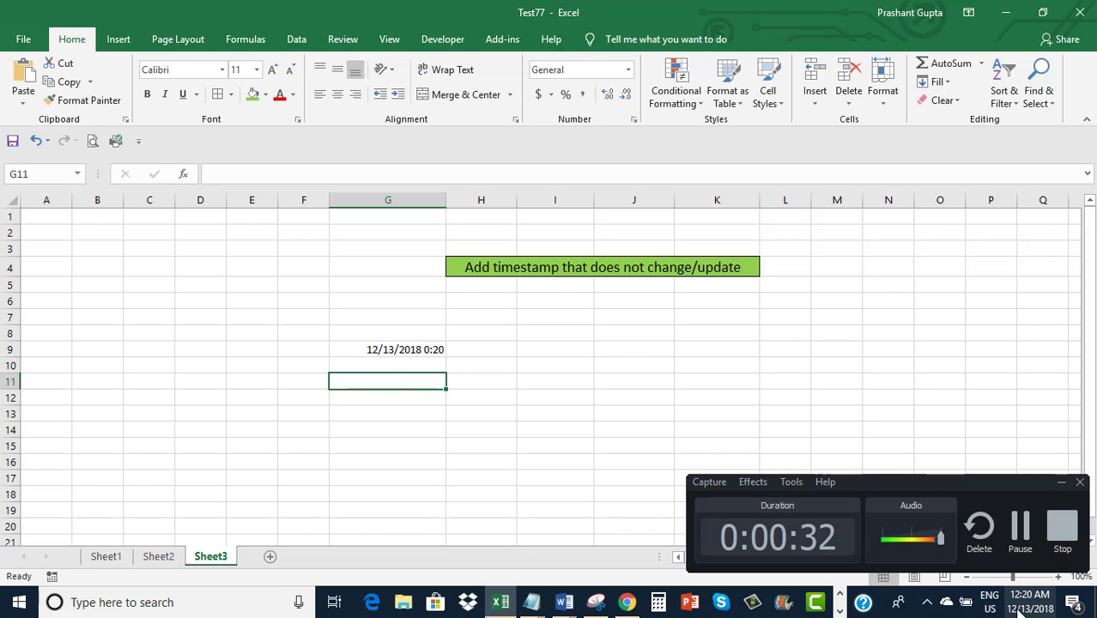
pyautogui.moveTo(1034, 612)
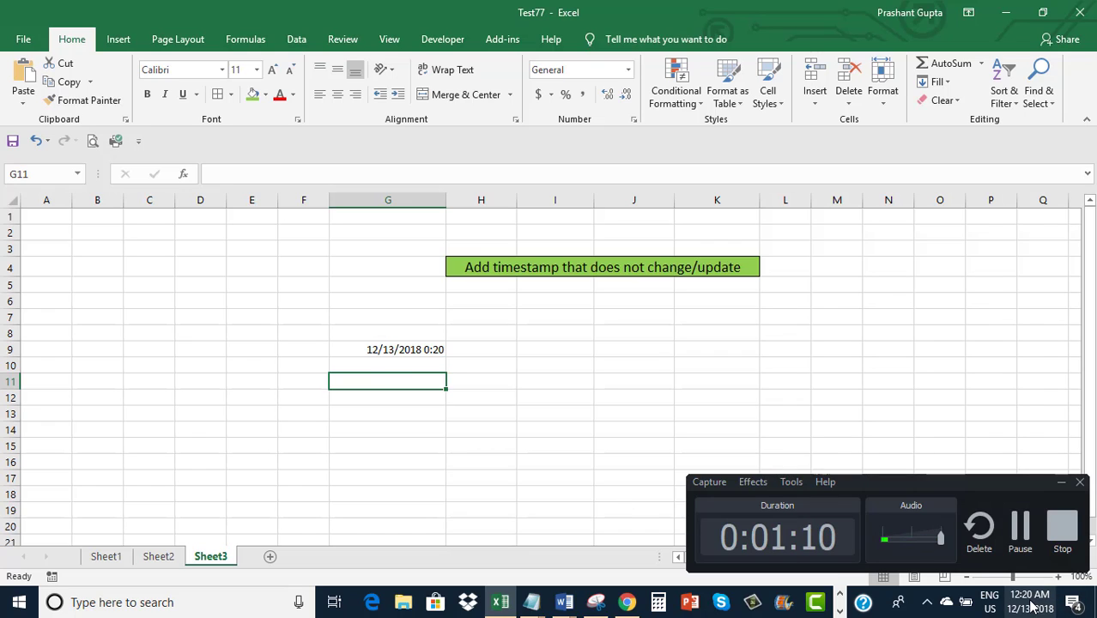
# Check the =NOW() formula in G9, then save the Test77 workbook
pyautogui.click(381, 354)
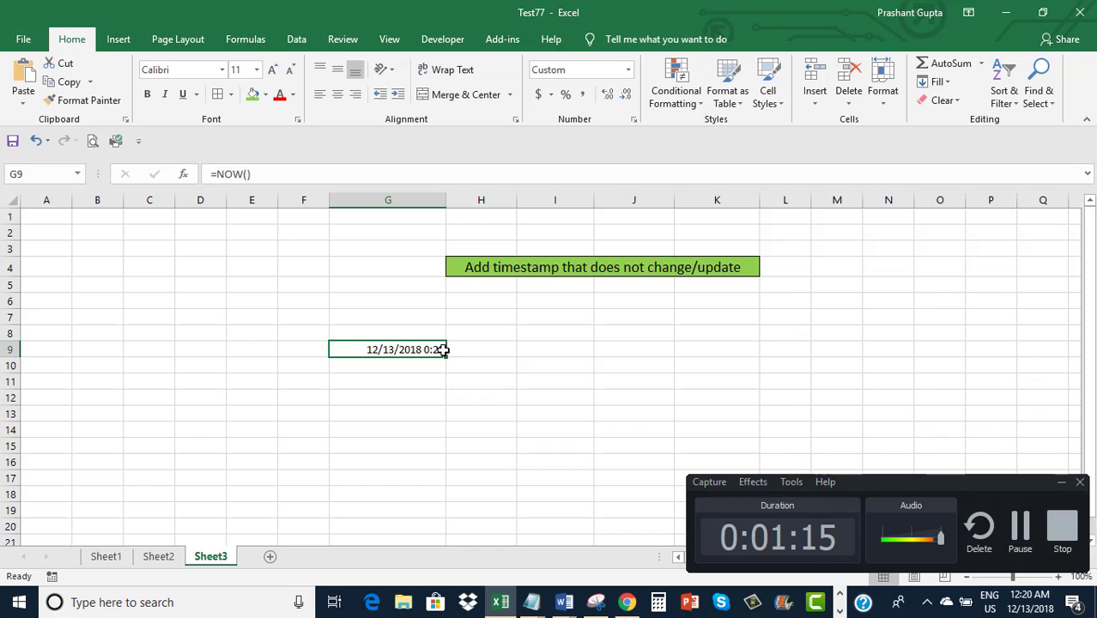
pyautogui.click(388, 360)
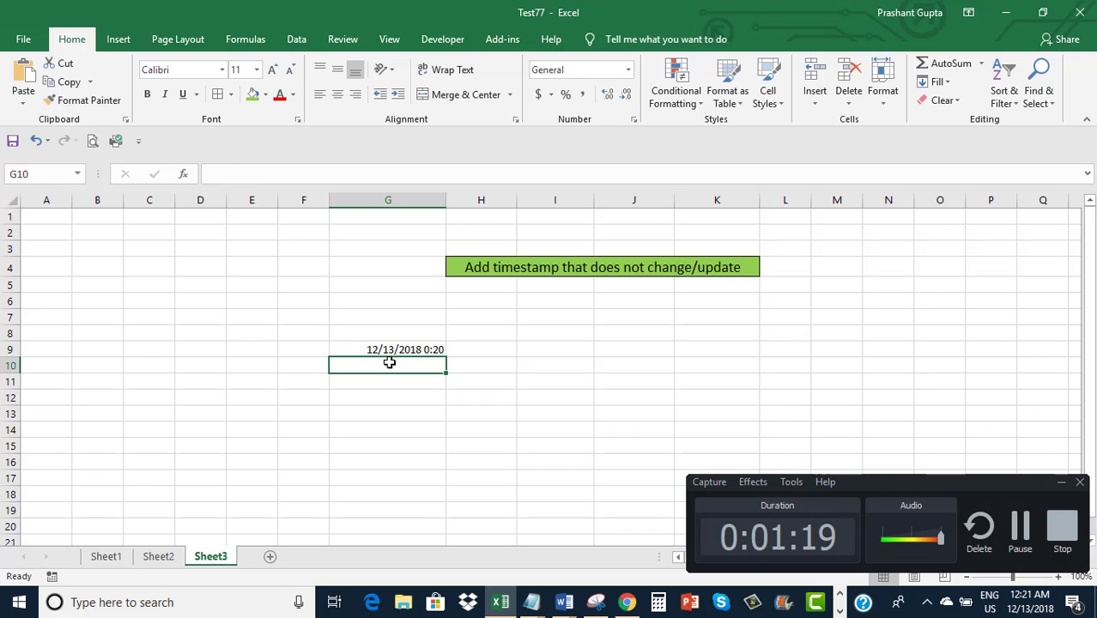
pyautogui.click(377, 382)
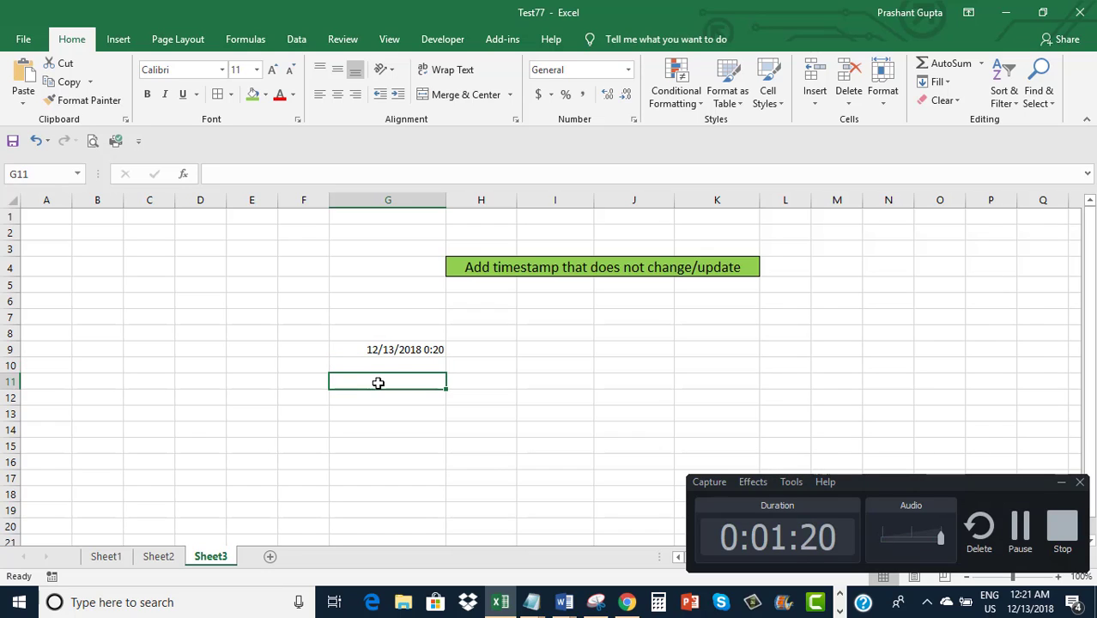
pyautogui.click(434, 351)
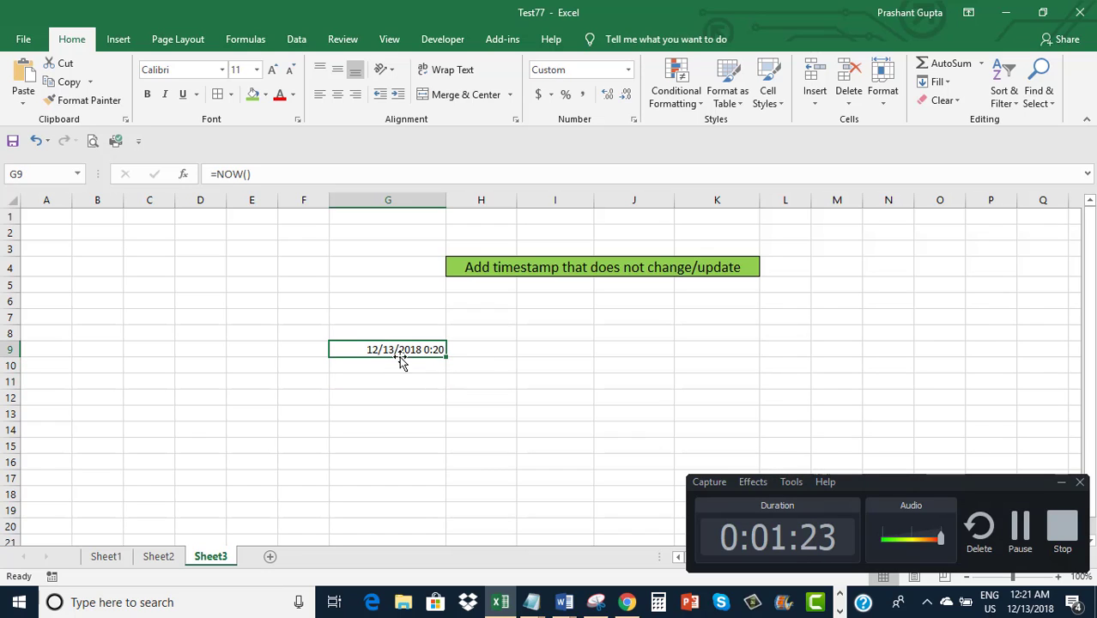
pyautogui.click(12, 143)
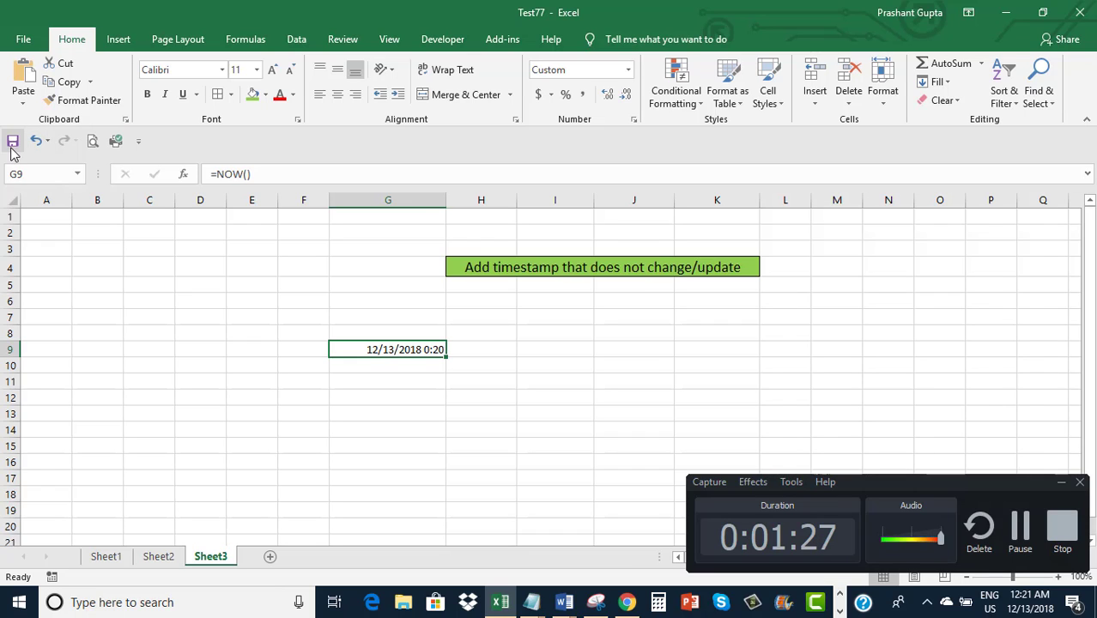
# Close the Test77 workbook and reopen it from its desktop icon
pyautogui.click(1080, 12)
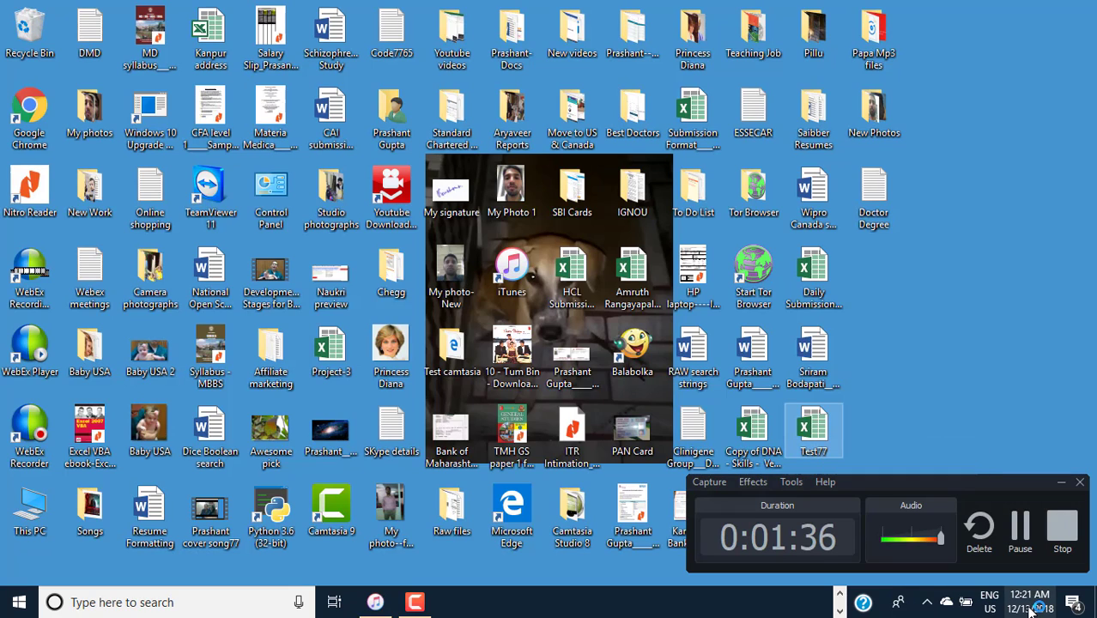
pyautogui.doubleClick(816, 425)
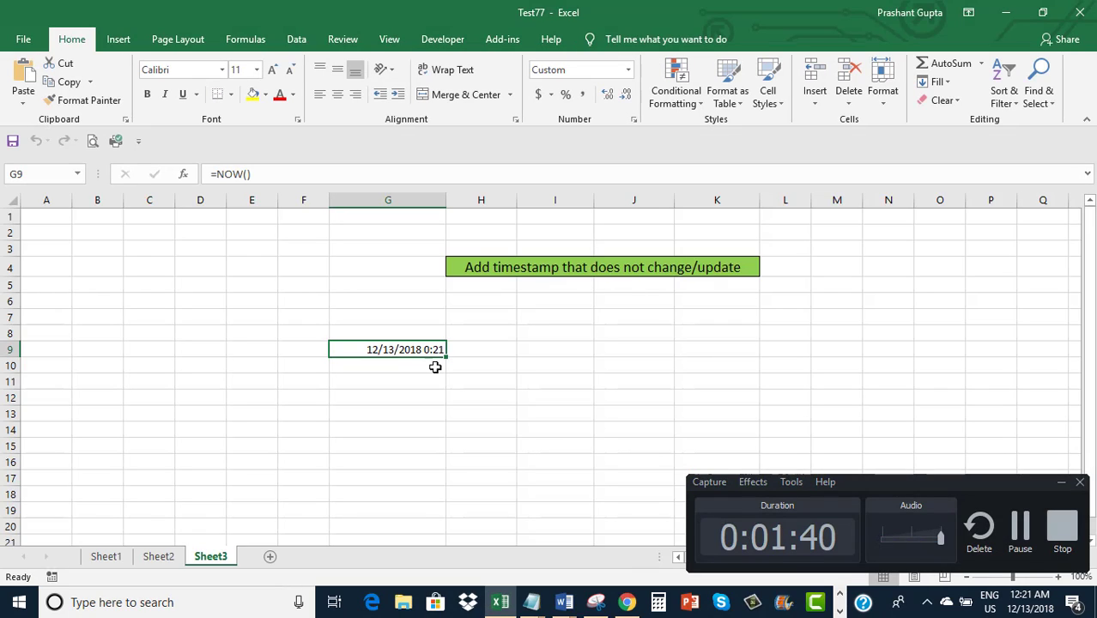
# Select G9 to confirm its NOW timestamp now reads 12/13/2018 0:21
pyautogui.click(421, 362)
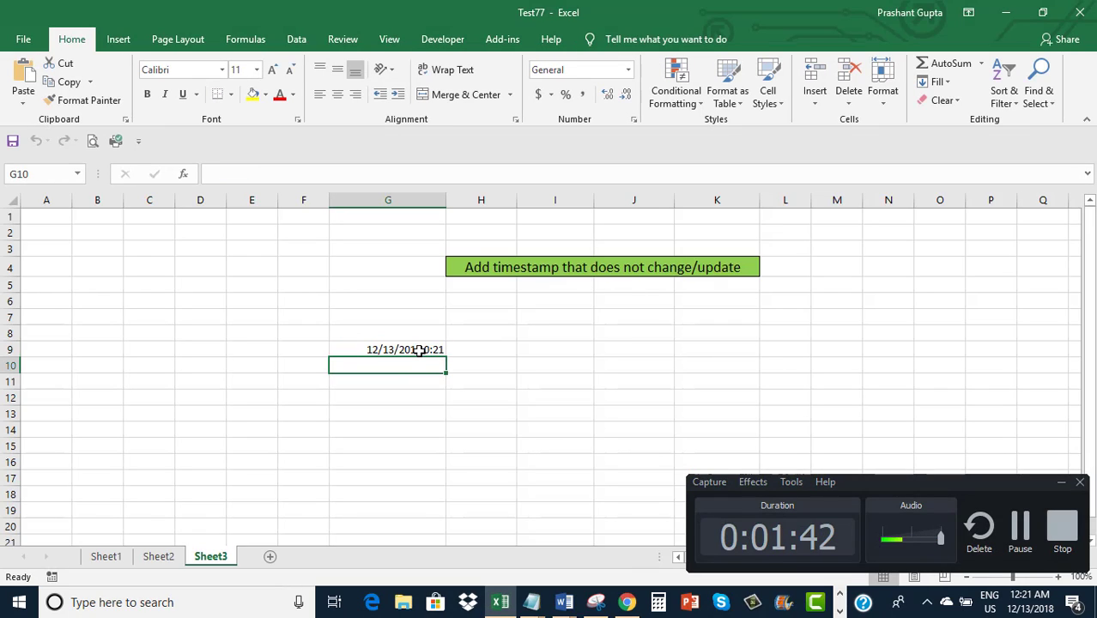
pyautogui.click(421, 348)
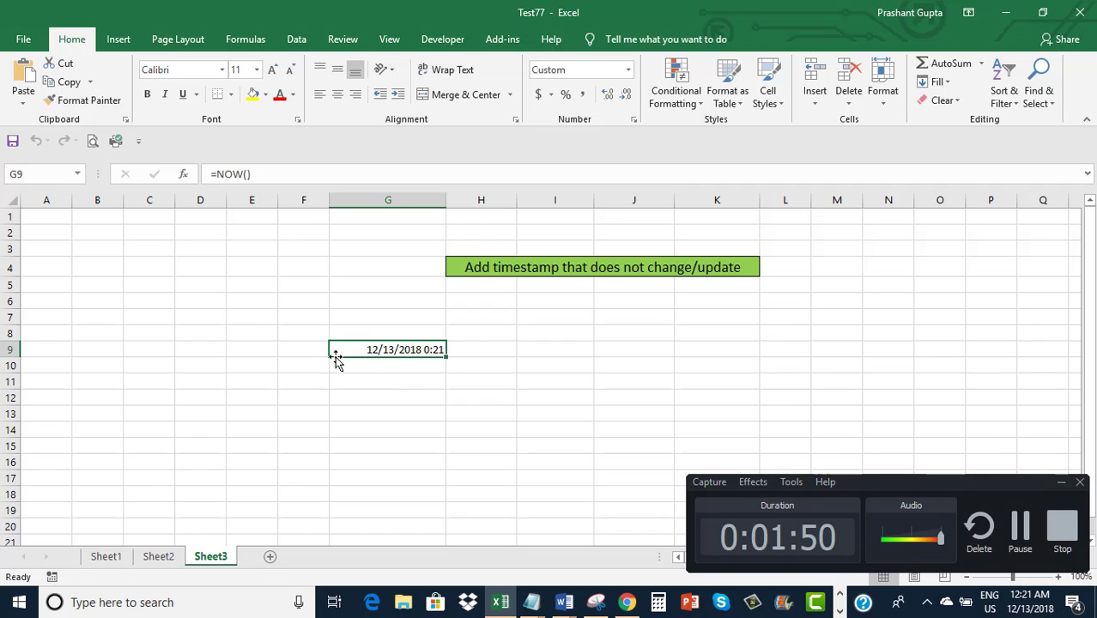
pyautogui.click(391, 364)
# Enter =TODAY() in G12 so it displays 12/13/2018
pyautogui.click(393, 392)
pyautogui.doubleClick(386, 399)
pyautogui.write('=')
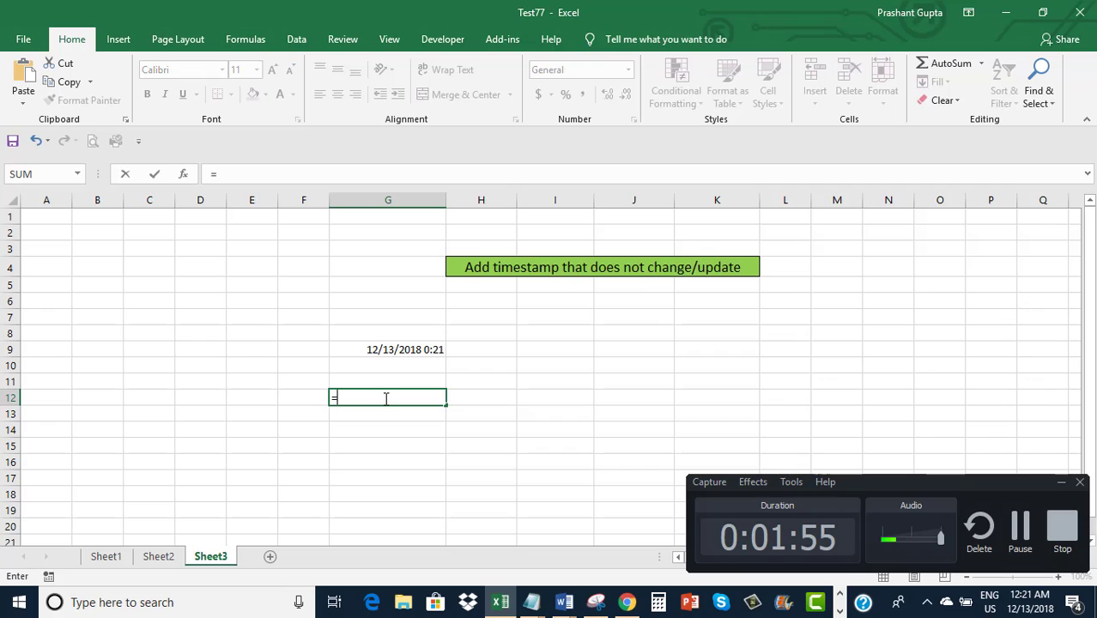
pyautogui.write('Today()')
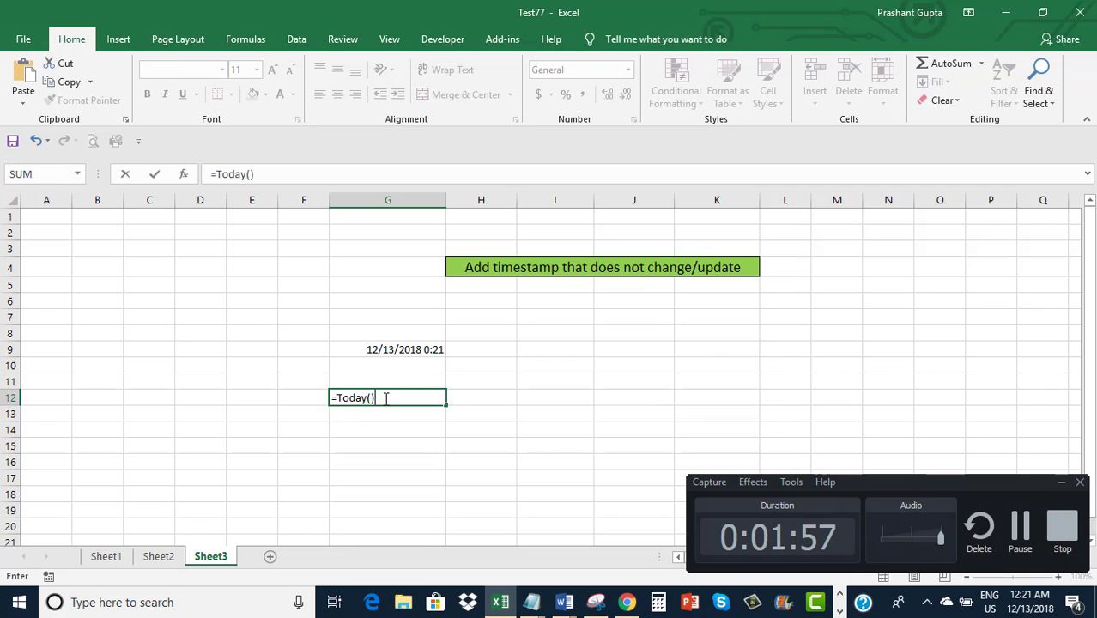
pyautogui.press('Return')
pyautogui.click(409, 398)
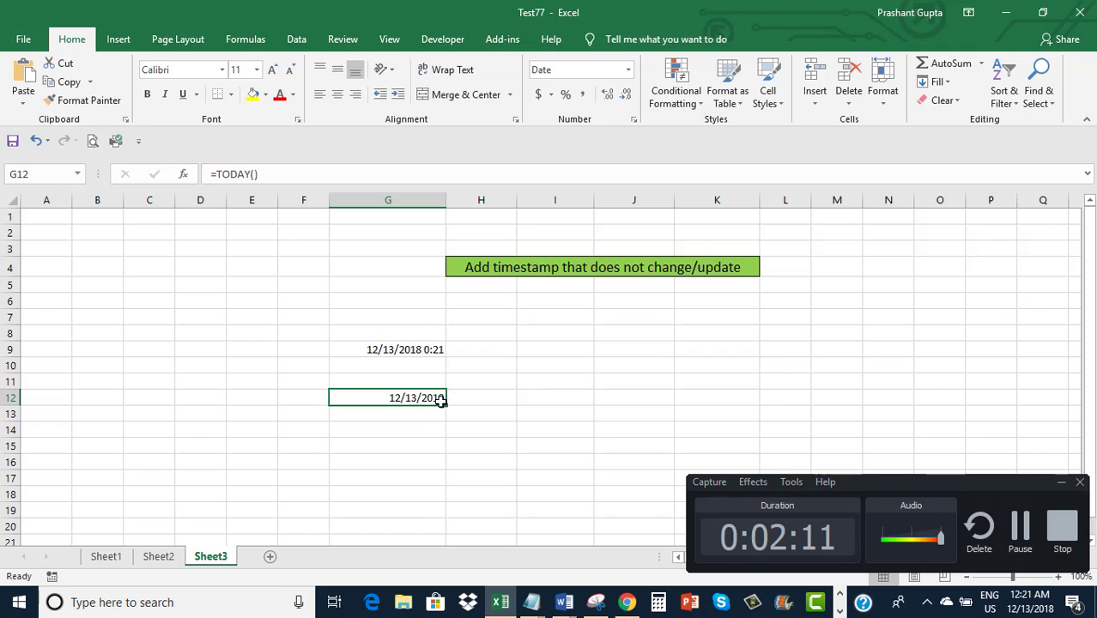
pyautogui.click(407, 415)
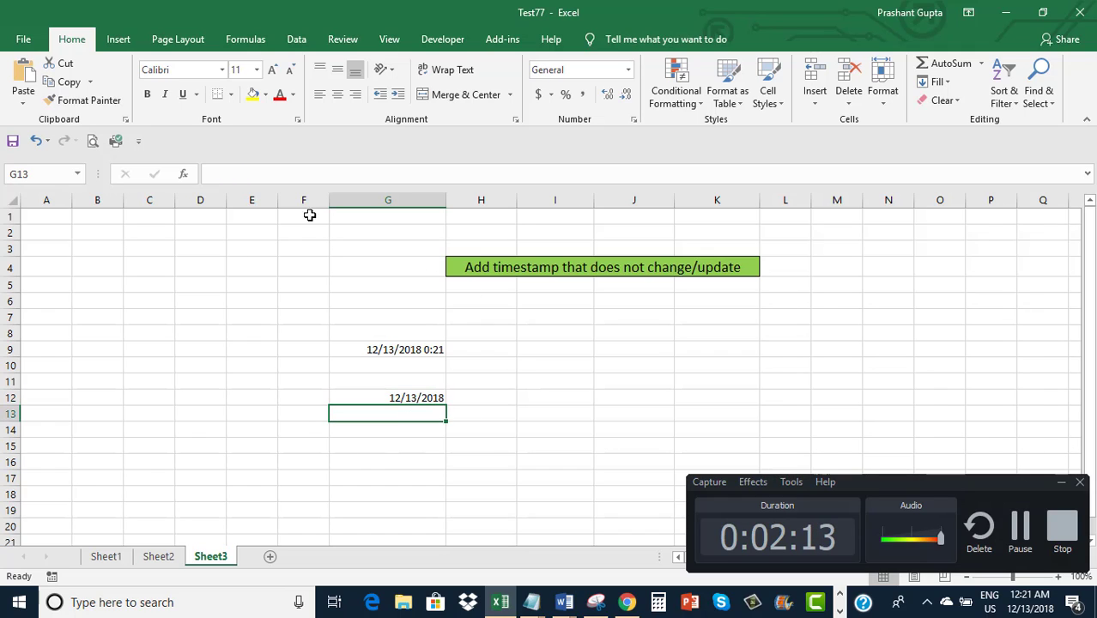
pyautogui.click(397, 351)
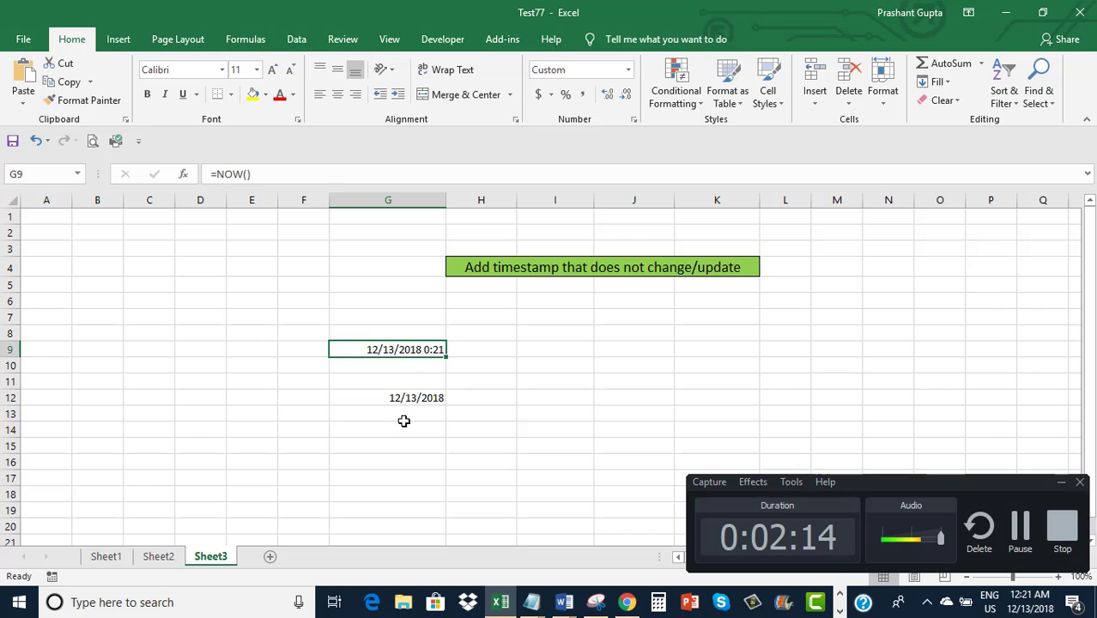
pyautogui.click(434, 403)
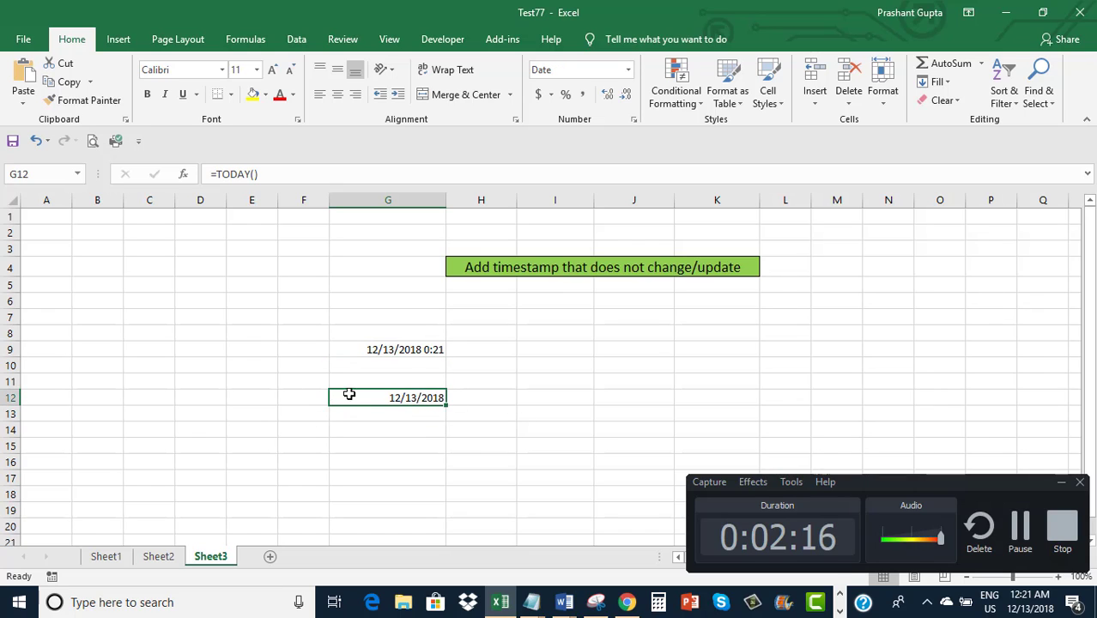
pyautogui.click(412, 425)
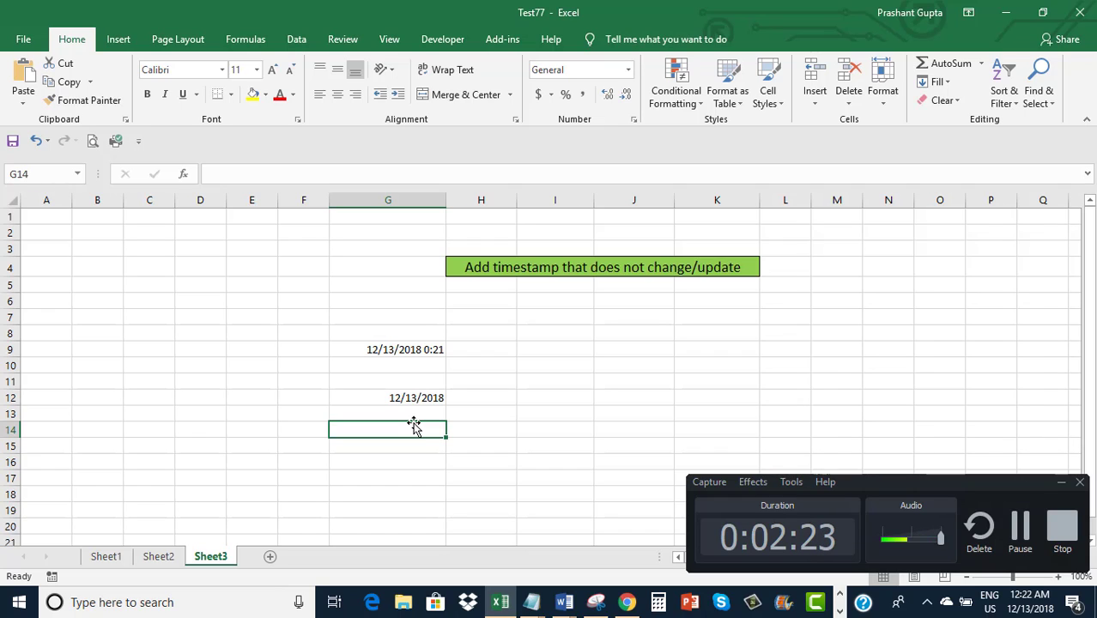
pyautogui.click(553, 381)
pyautogui.click(543, 400)
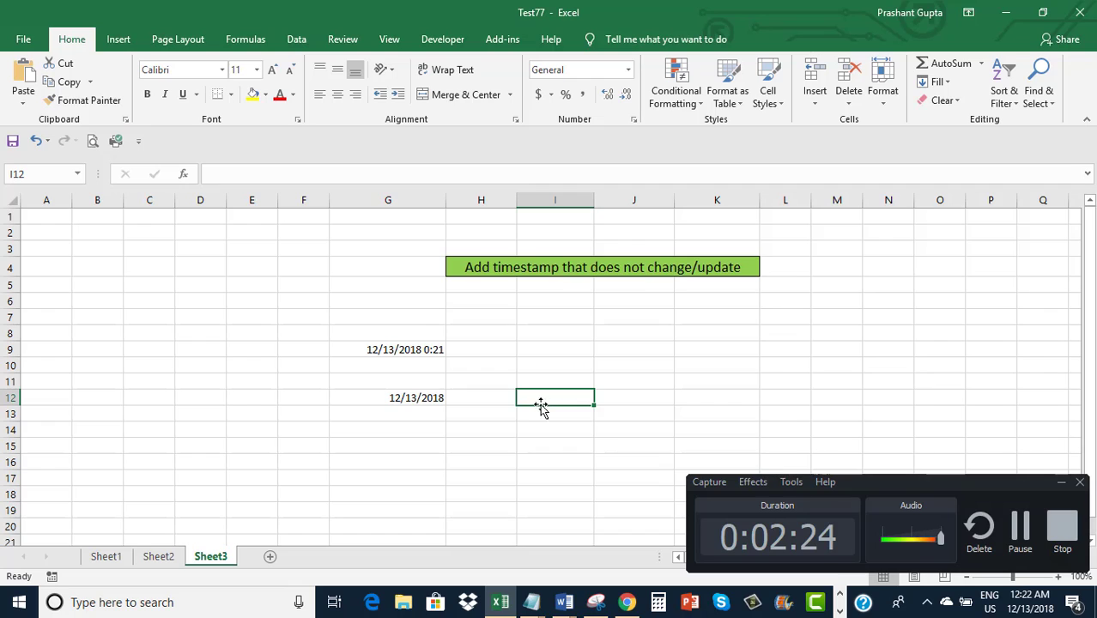
pyautogui.press('Return')
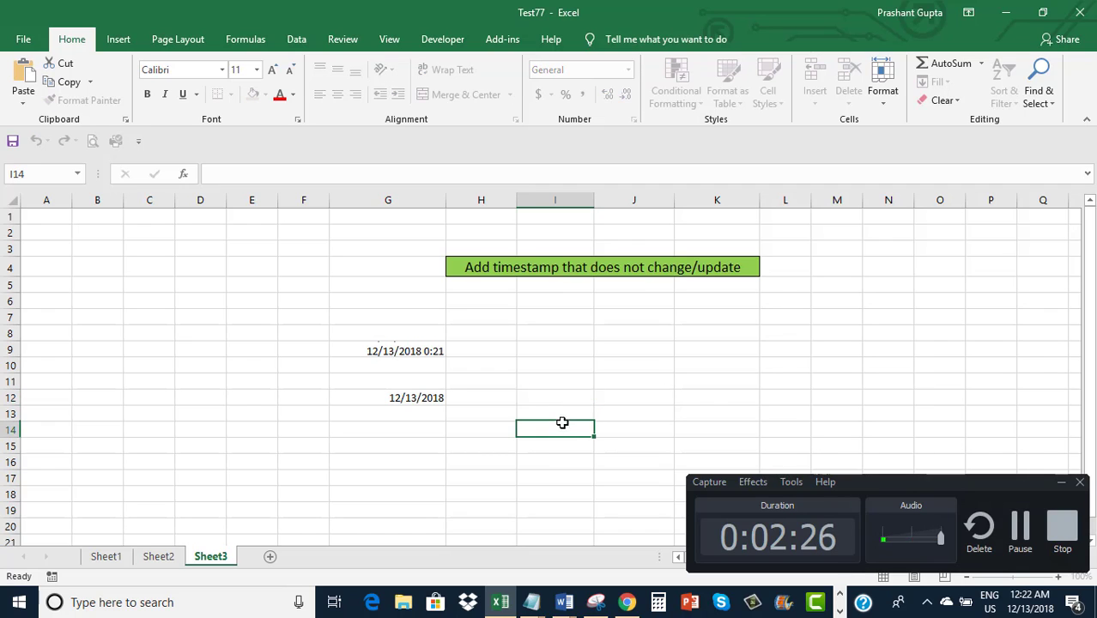
pyautogui.click(553, 405)
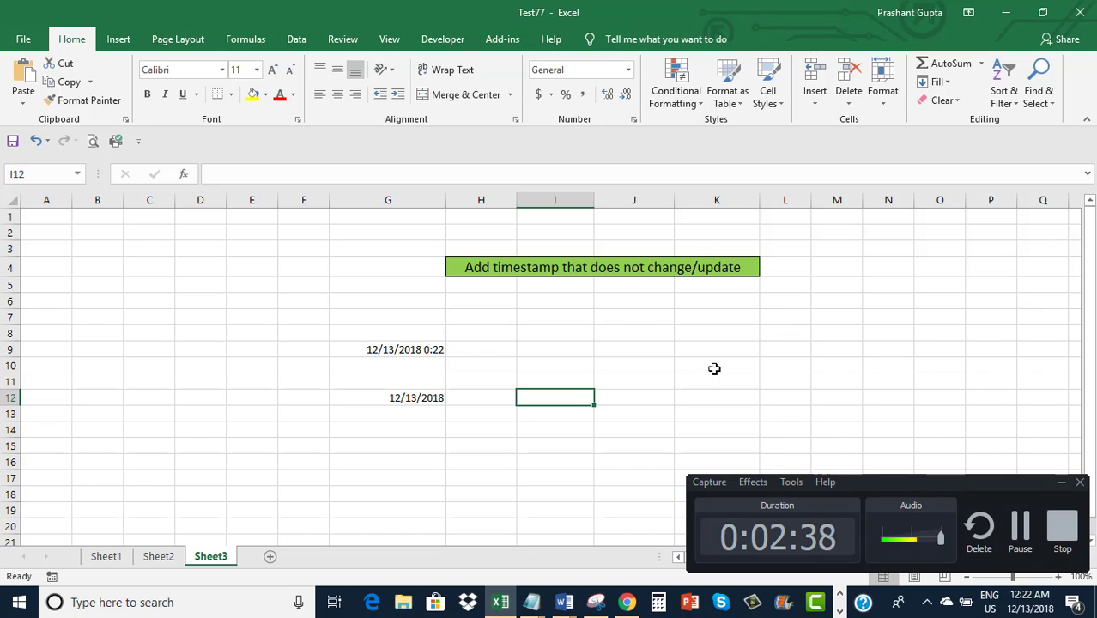
# Insert the fixed date 12/13/2018 into I12 with Ctrl+; and commit it
pyautogui.hotkey('ctrl', ';')
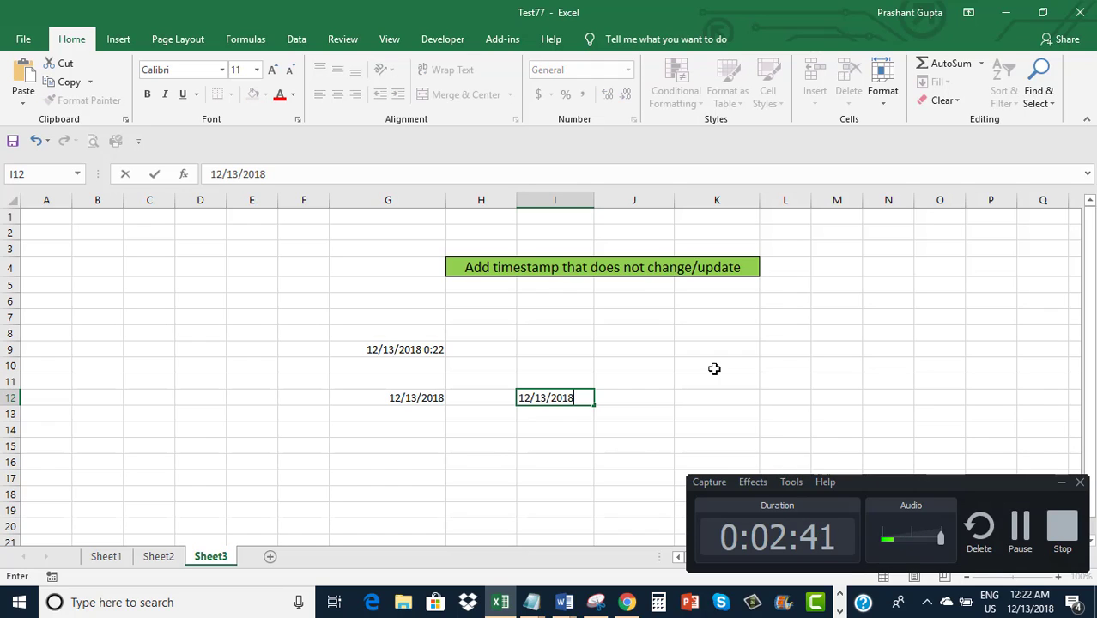
pyautogui.click(566, 425)
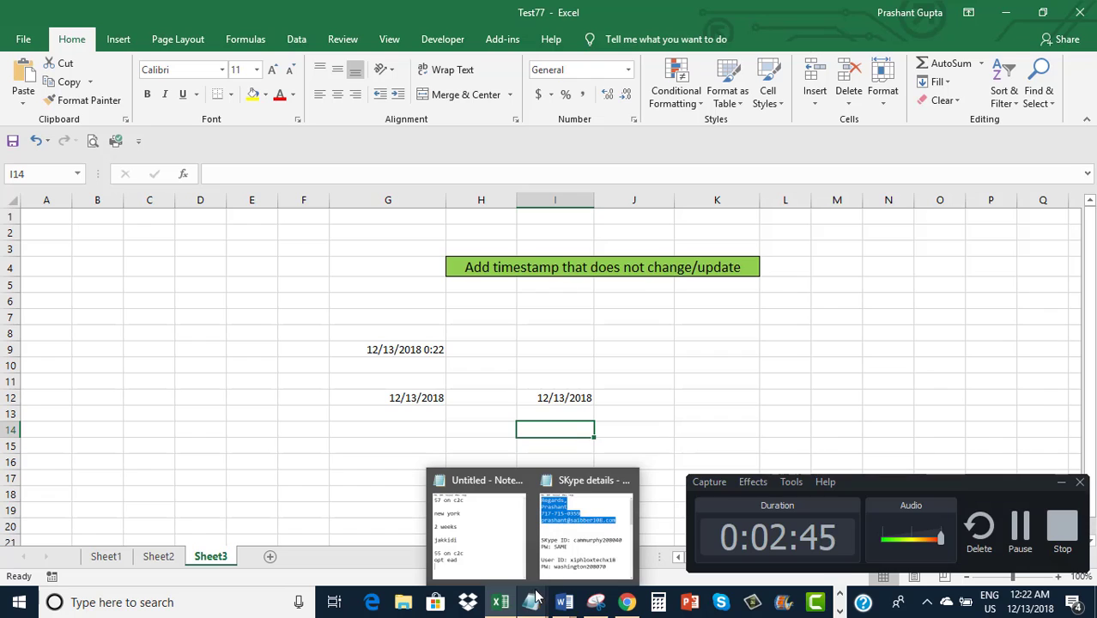
pyautogui.moveTo(567, 604)
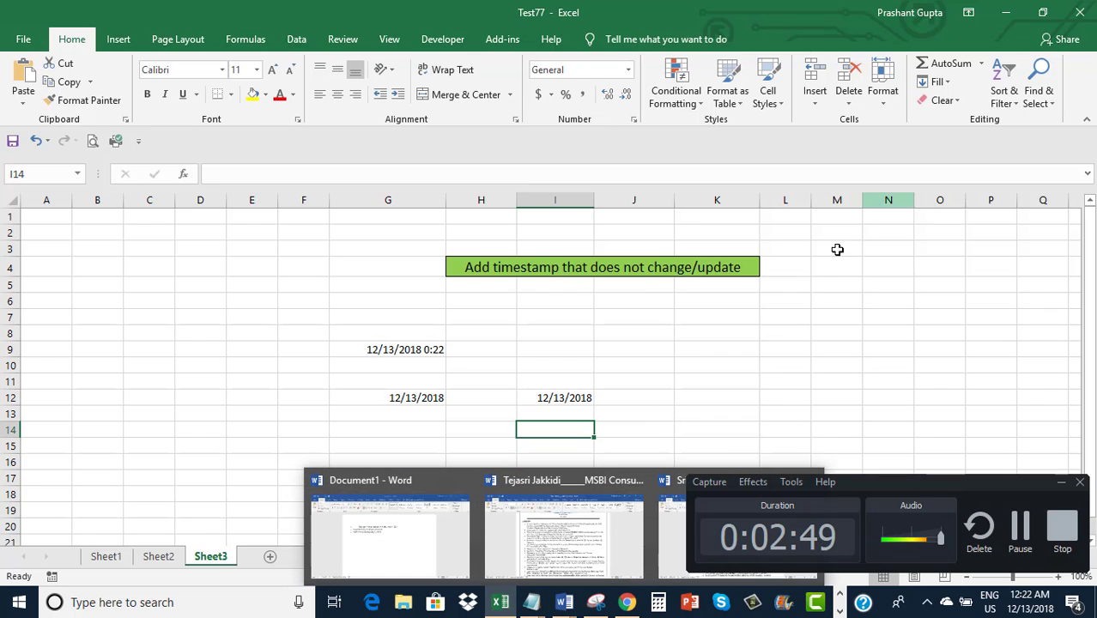
pyautogui.click(835, 316)
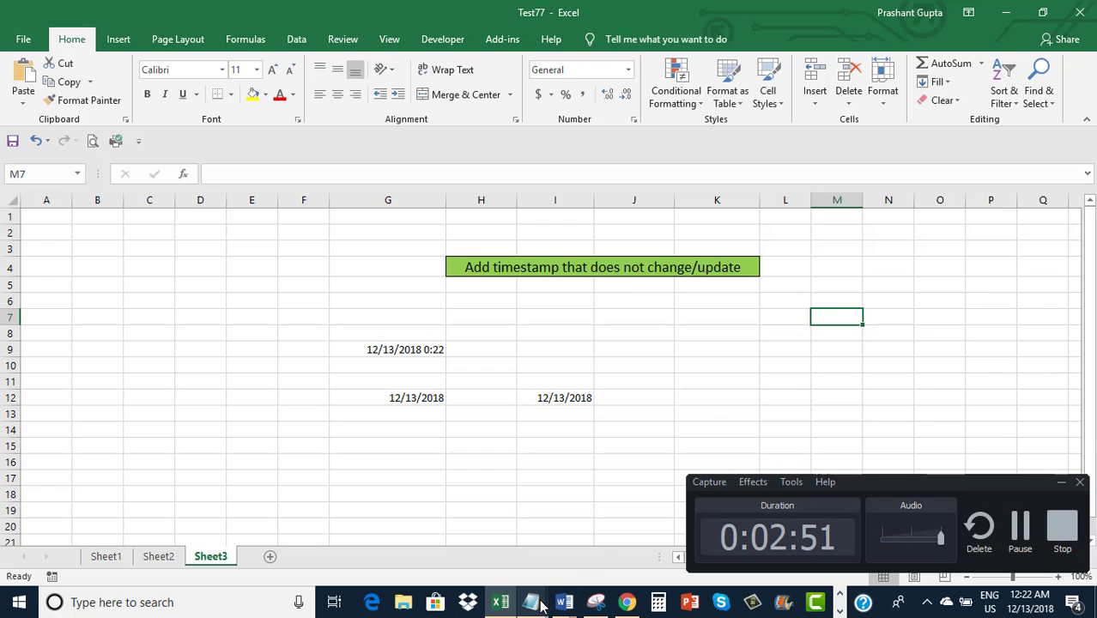
# In Notepad, discard the old notes, jot 'CTRL+;' in a new note, and minimize it
pyautogui.moveTo(531, 604)
pyautogui.click(485, 514)
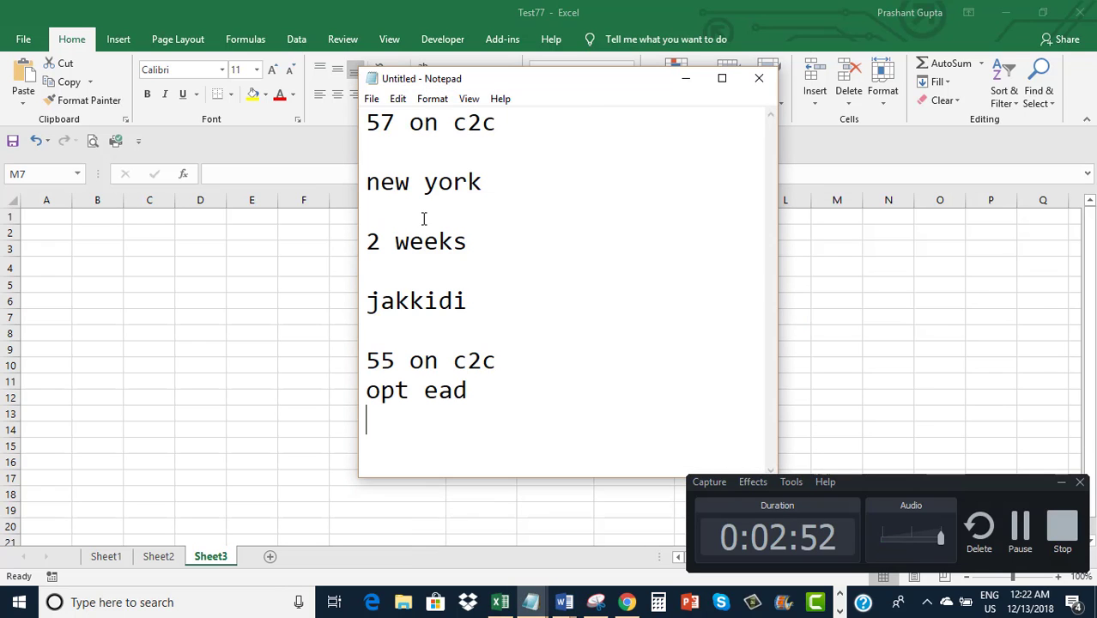
pyautogui.click(371, 99)
pyautogui.click(393, 119)
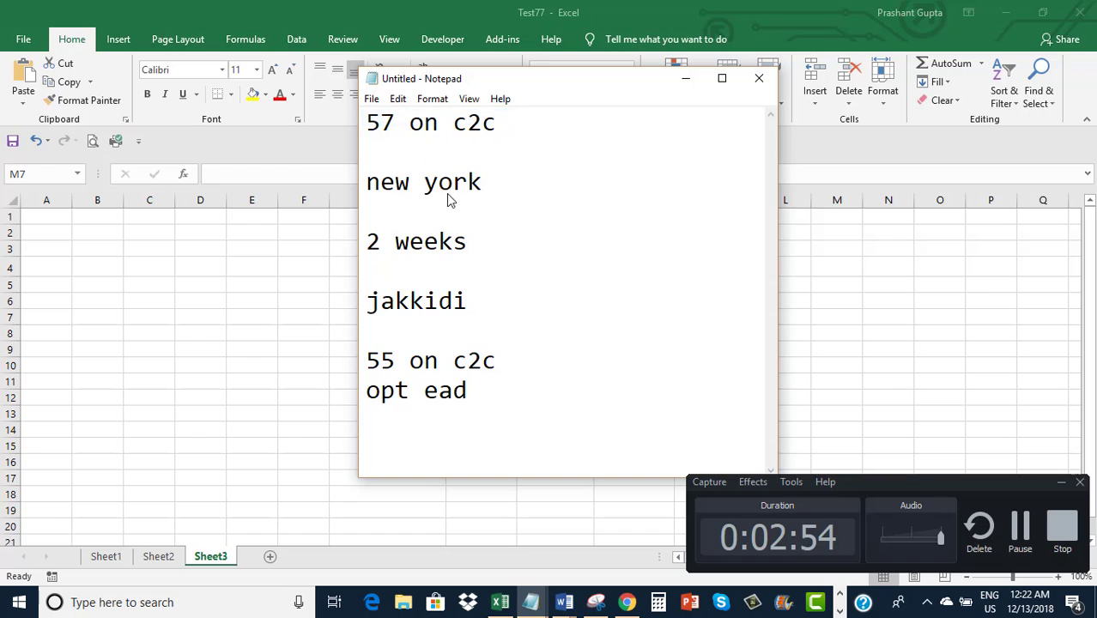
pyautogui.click(555, 306)
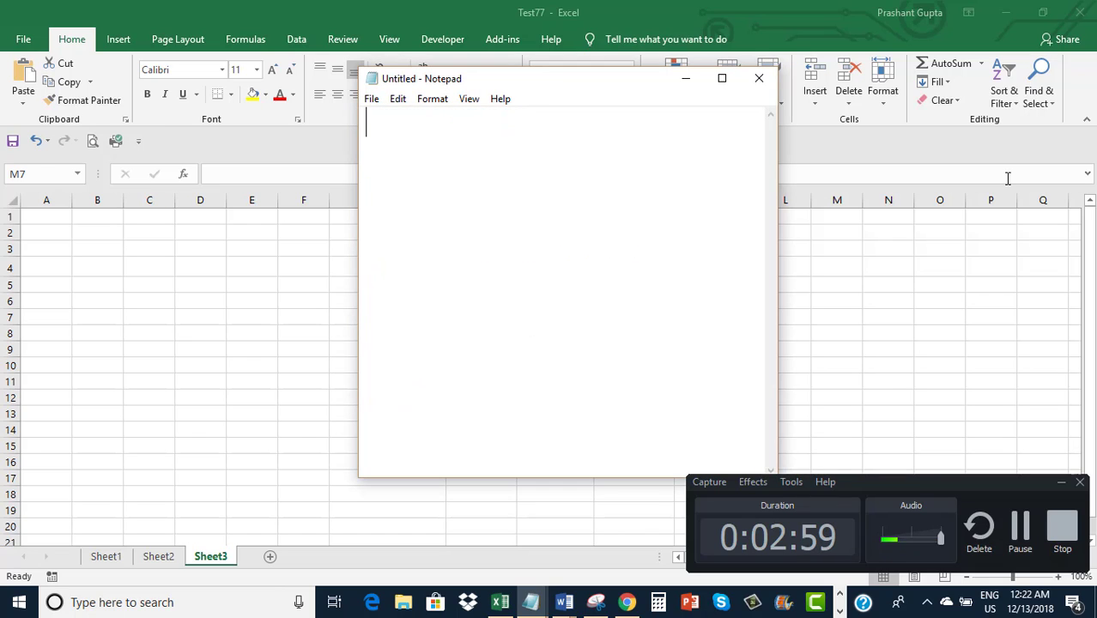
pyautogui.write('CT')
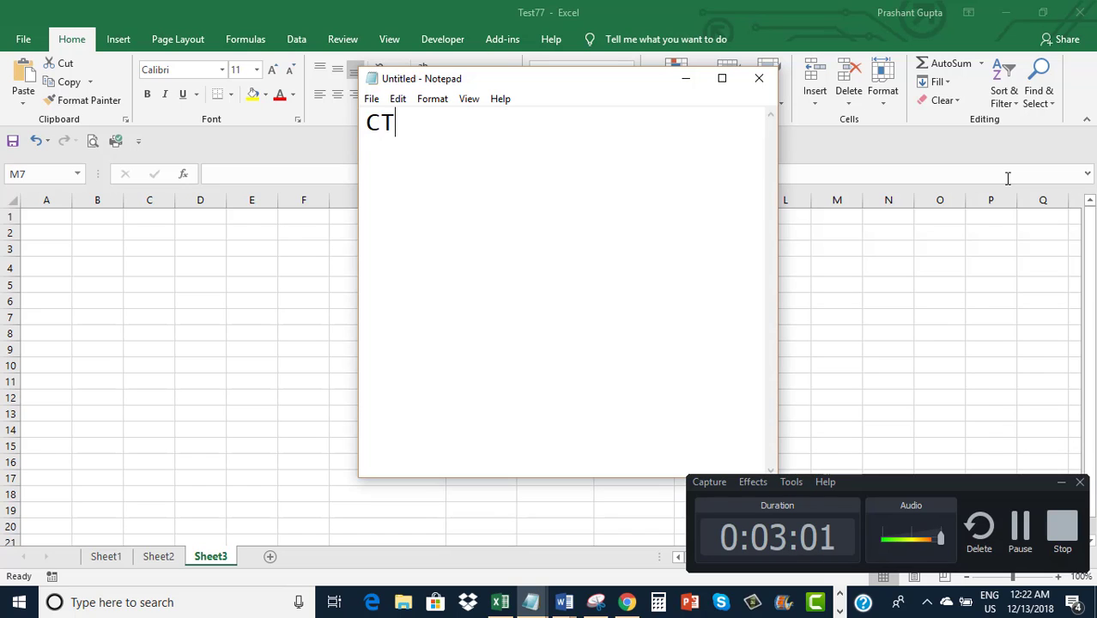
pyautogui.write('RL+;')
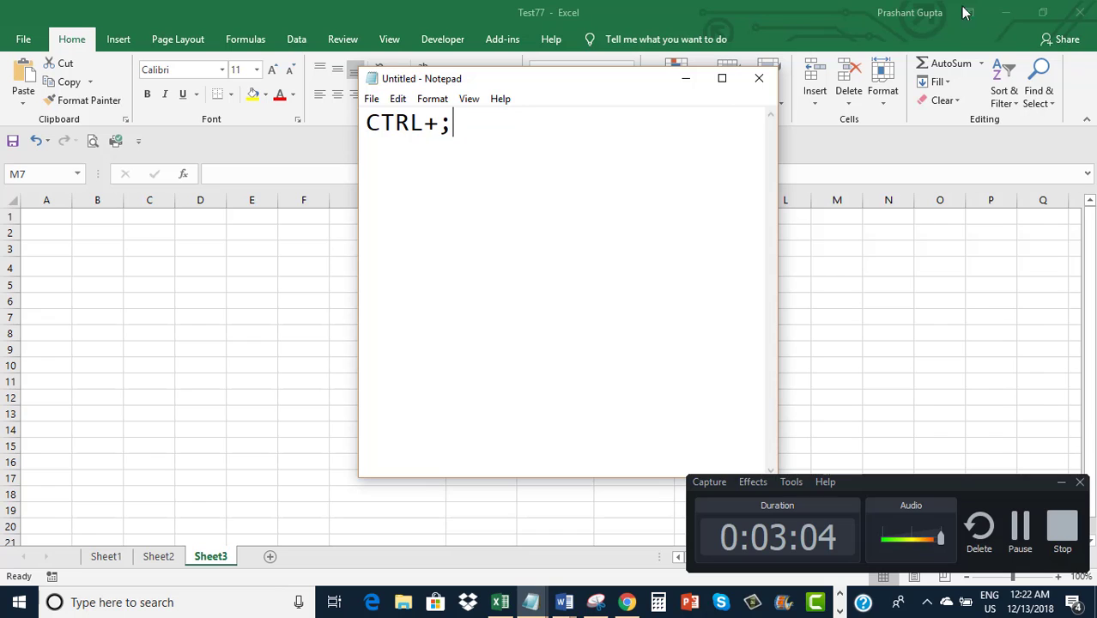
pyautogui.click(685, 79)
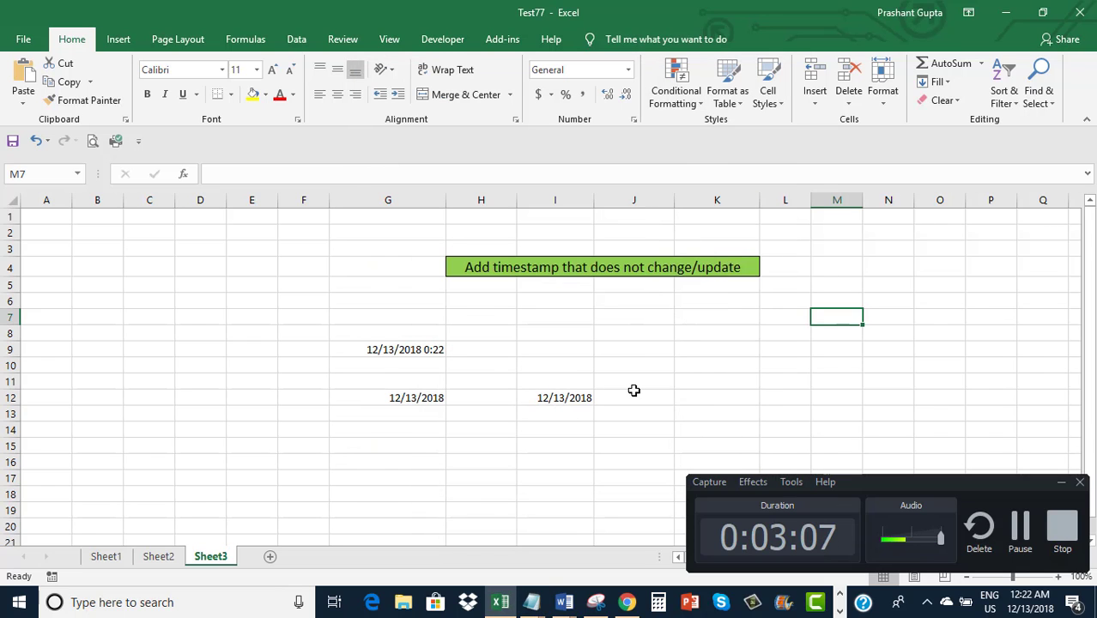
# Insert the fixed date 12/13/2018 into I14 with Ctrl+;
pyautogui.click(543, 429)
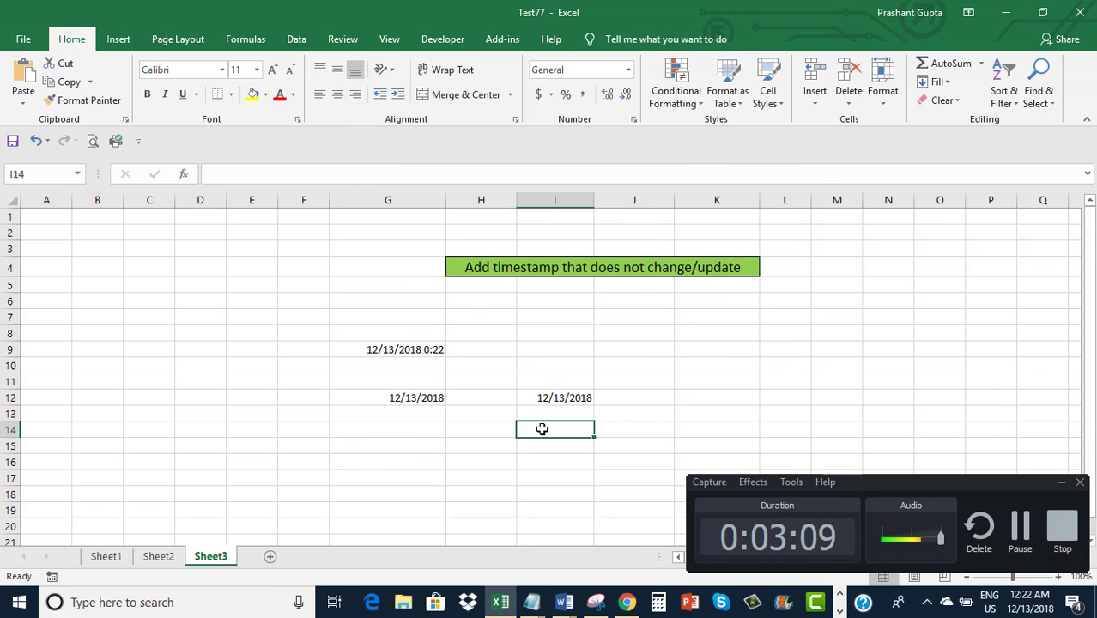
pyautogui.click(624, 431)
pyautogui.click(544, 431)
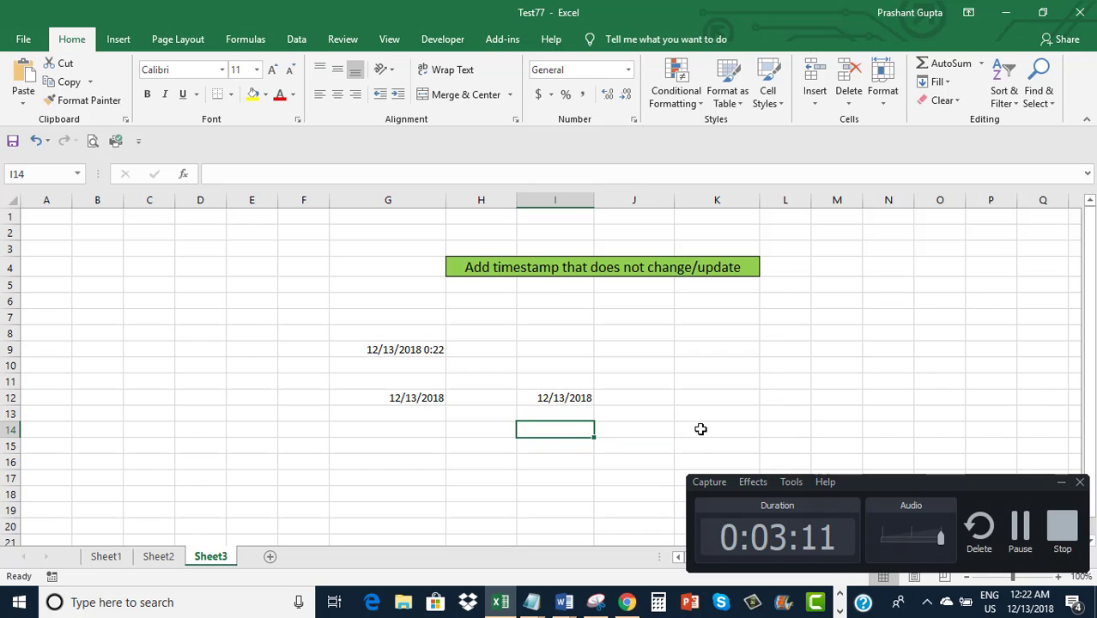
pyautogui.hotkey('ctrl', ';')
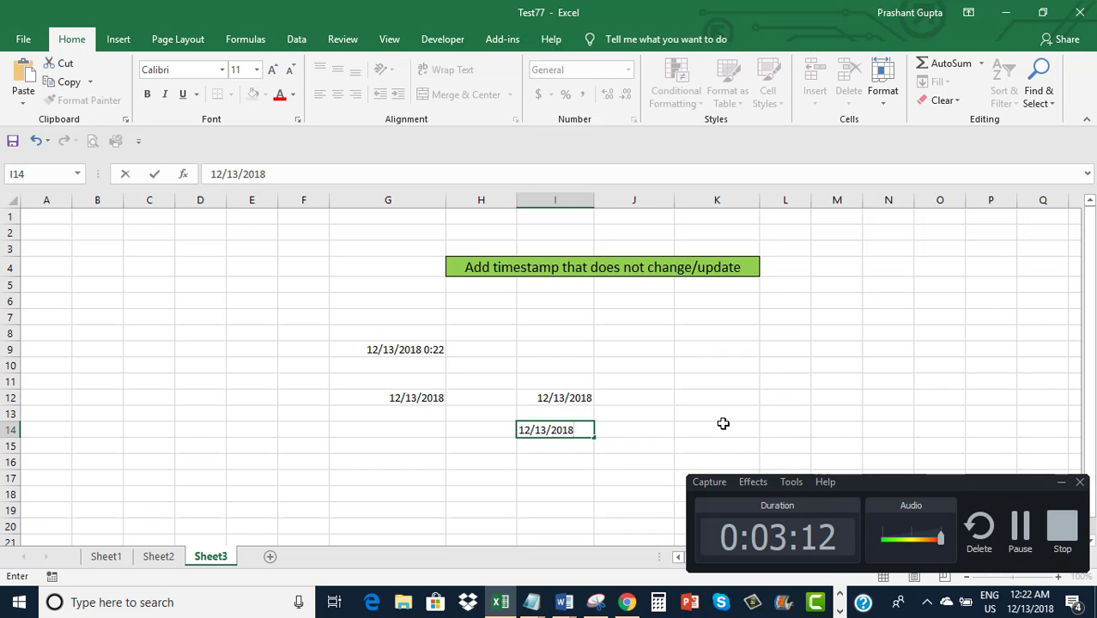
pyautogui.press('Tab')
# Give the fixed-date cells I12 and I14 a yellow fill
pyautogui.click(552, 395)
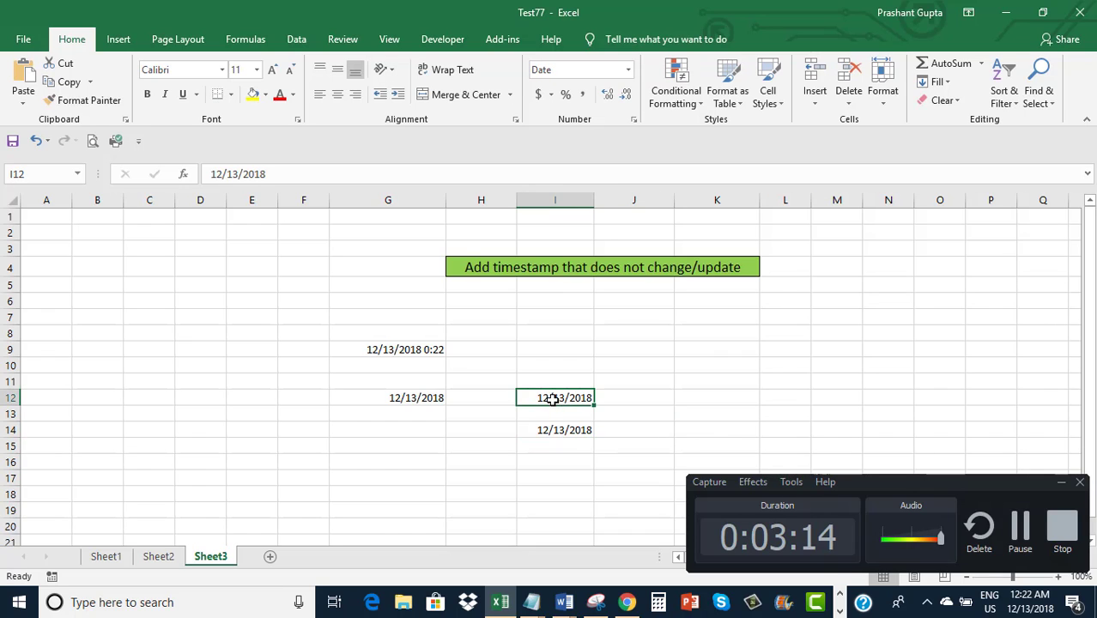
pyautogui.click(253, 95)
pyautogui.click(557, 430)
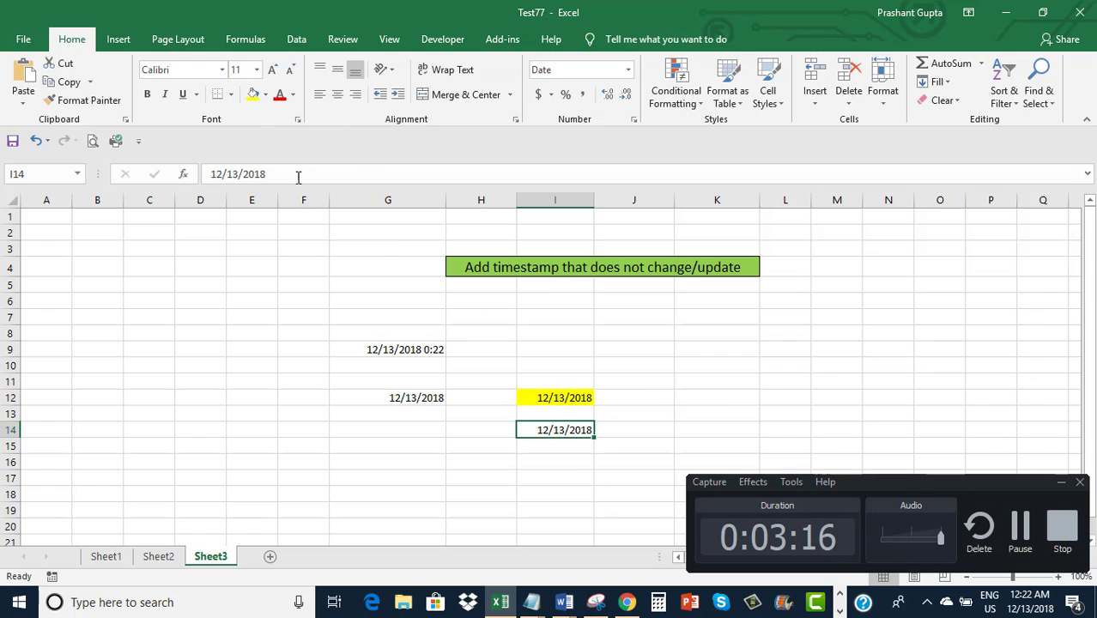
pyautogui.click(253, 94)
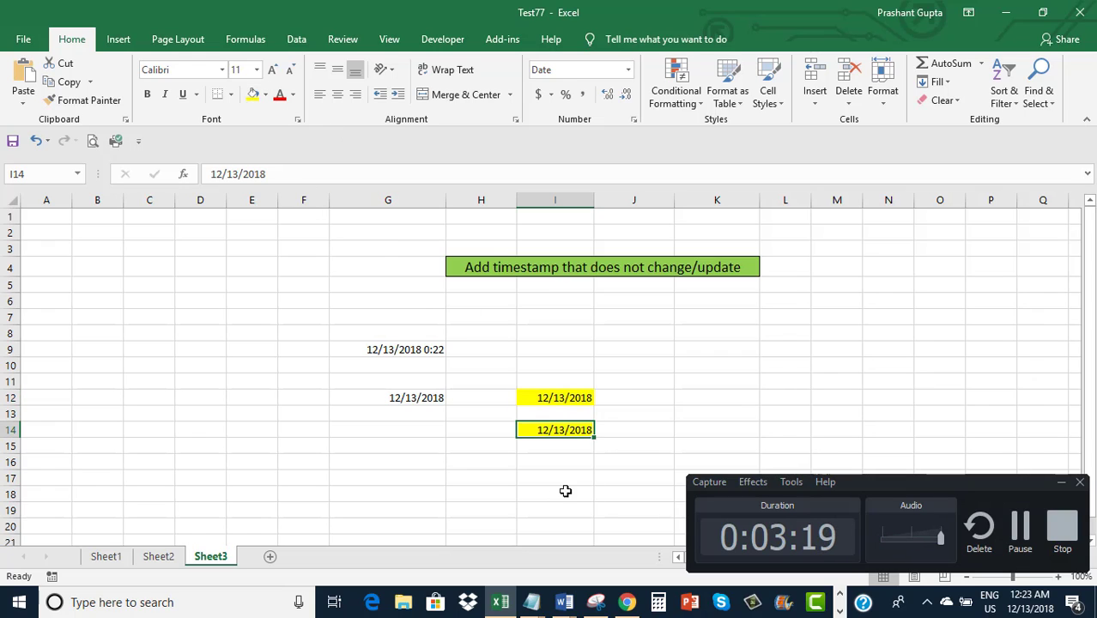
pyautogui.click(567, 476)
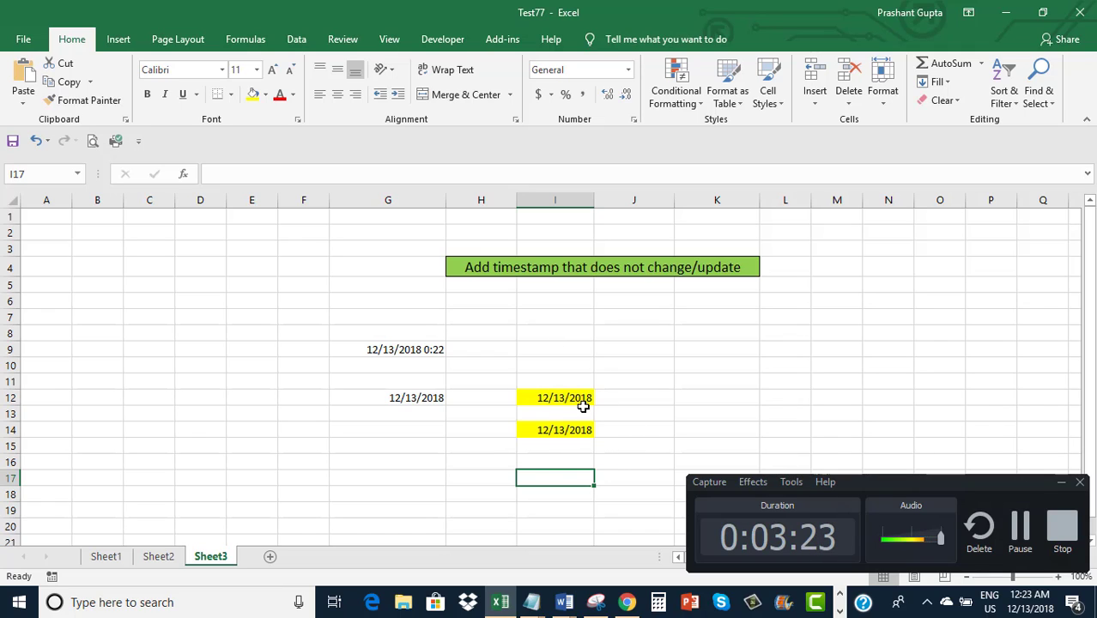
pyautogui.click(13, 141)
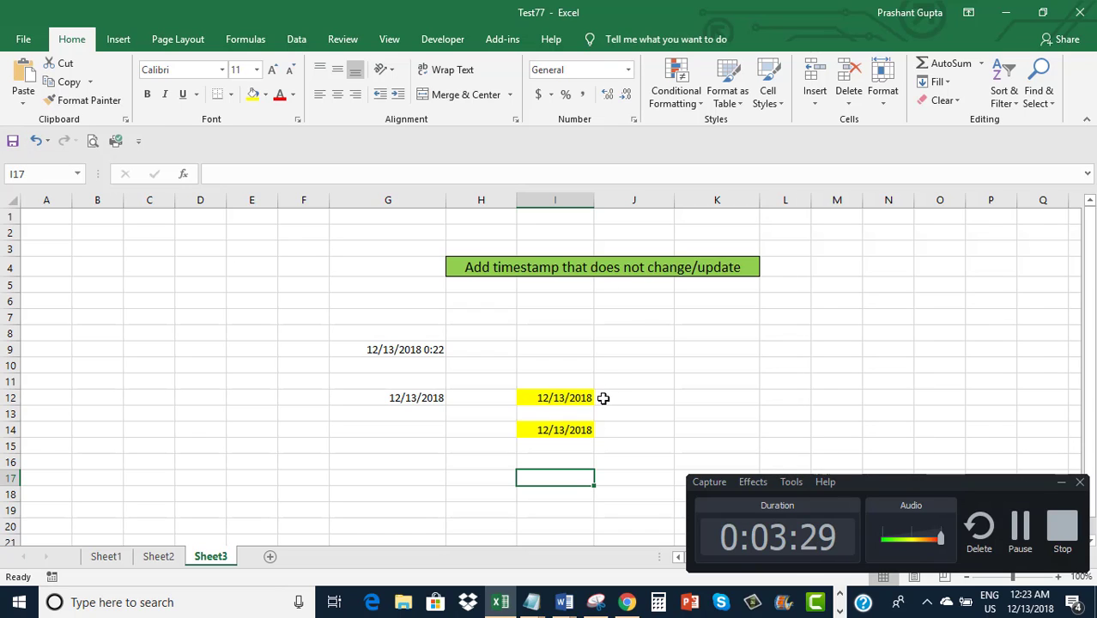
pyautogui.click(557, 402)
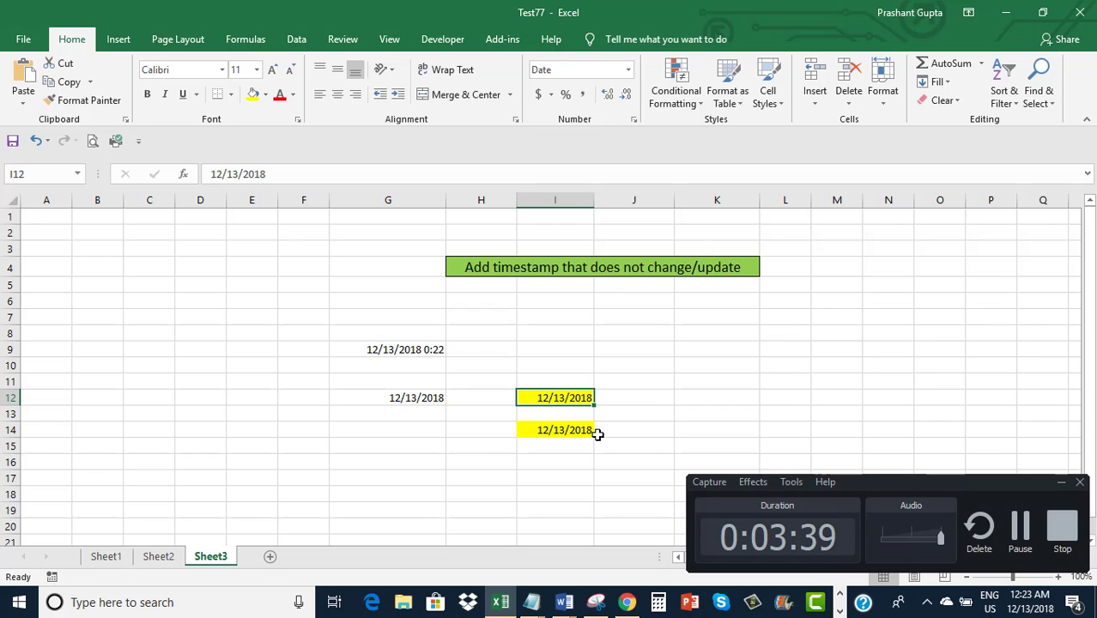
pyautogui.click(403, 352)
pyautogui.click(407, 395)
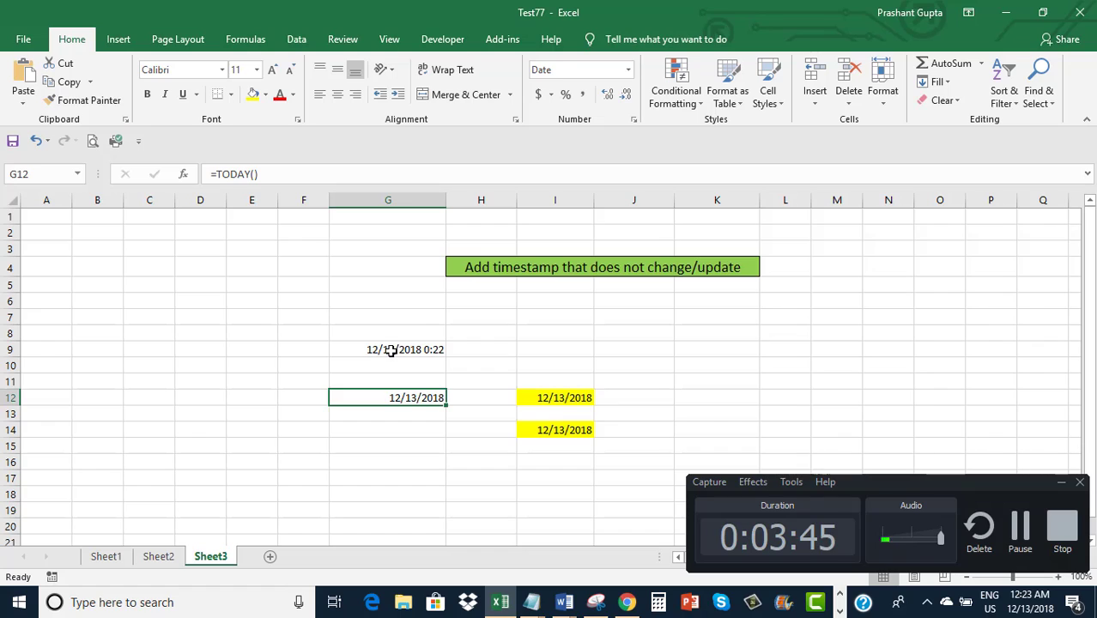
pyautogui.click(391, 351)
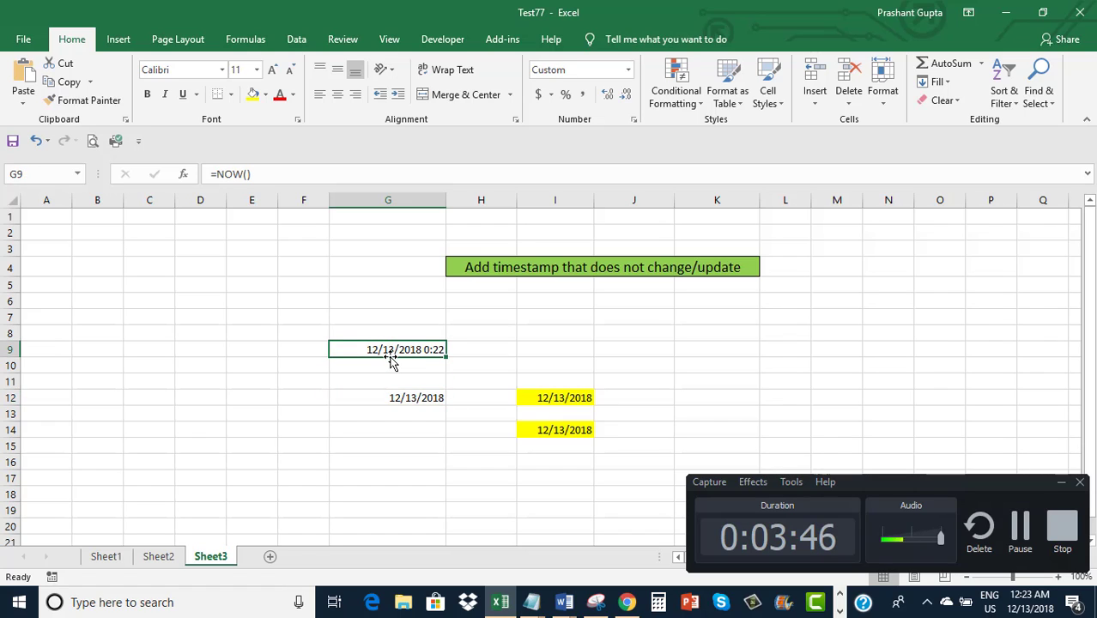
pyautogui.click(397, 400)
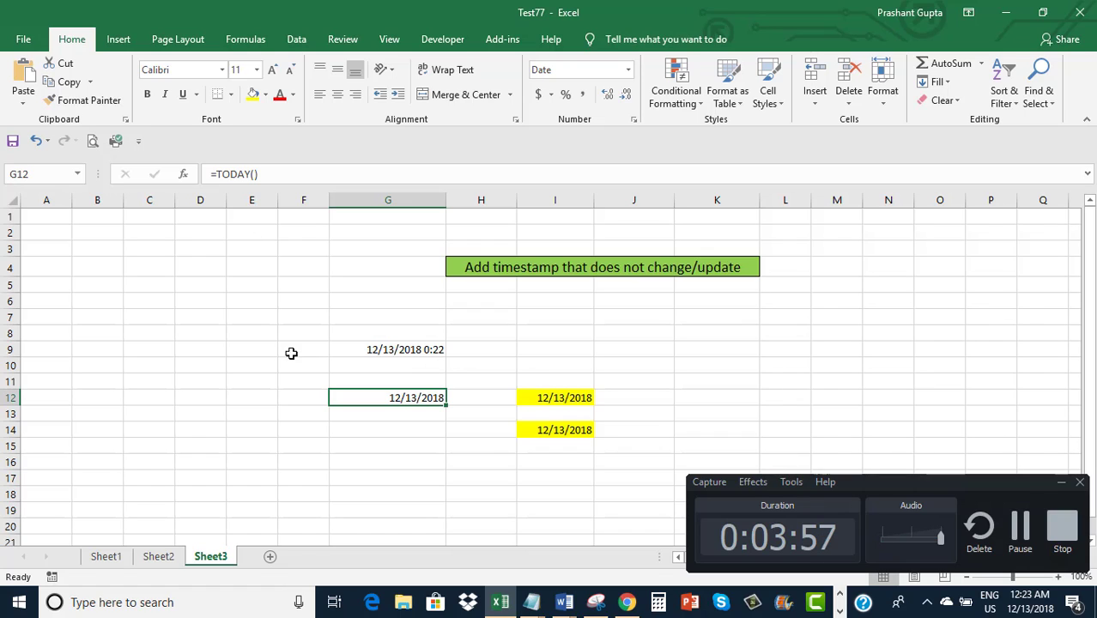
pyautogui.click(386, 348)
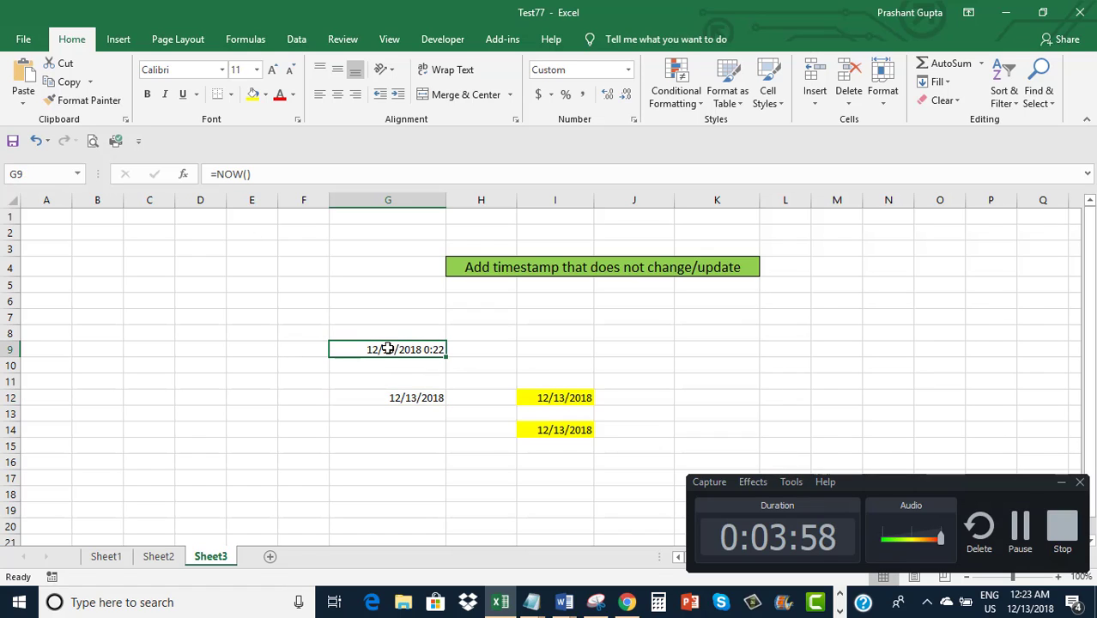
# Shade the NOW cell G9 and the TODAY cell G12 light blue
pyautogui.click(266, 96)
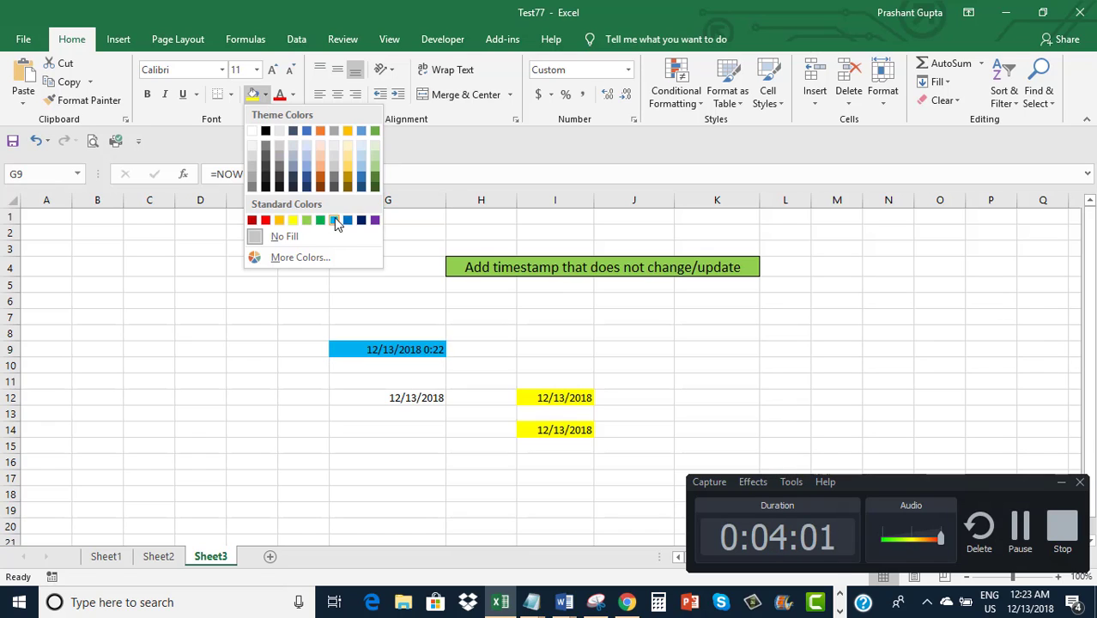
pyautogui.click(337, 222)
pyautogui.click(383, 395)
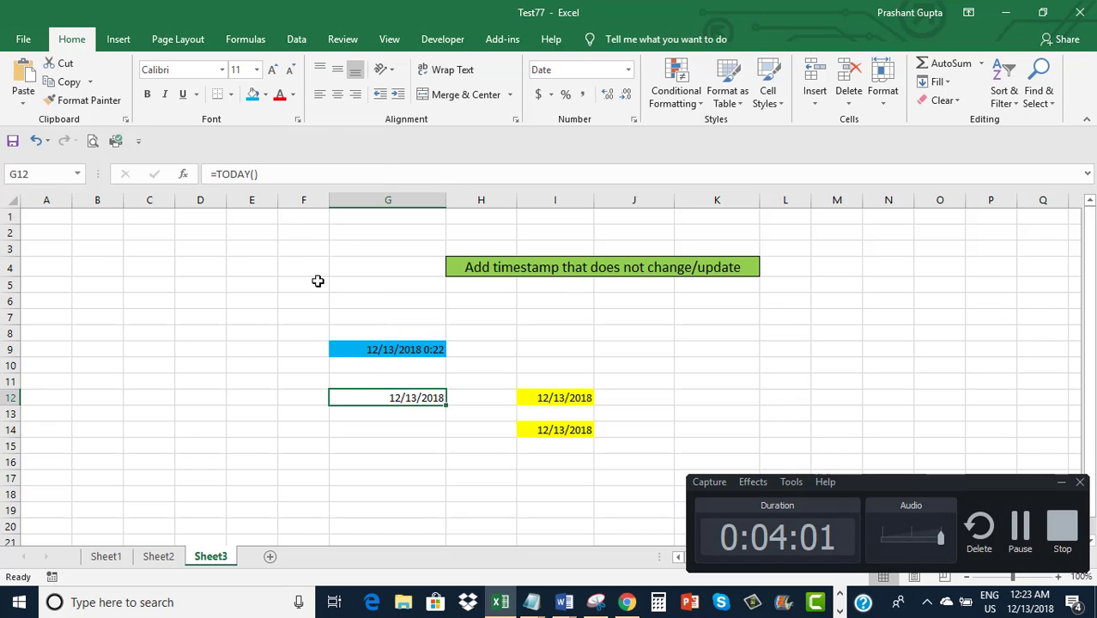
pyautogui.click(253, 94)
pyautogui.click(392, 426)
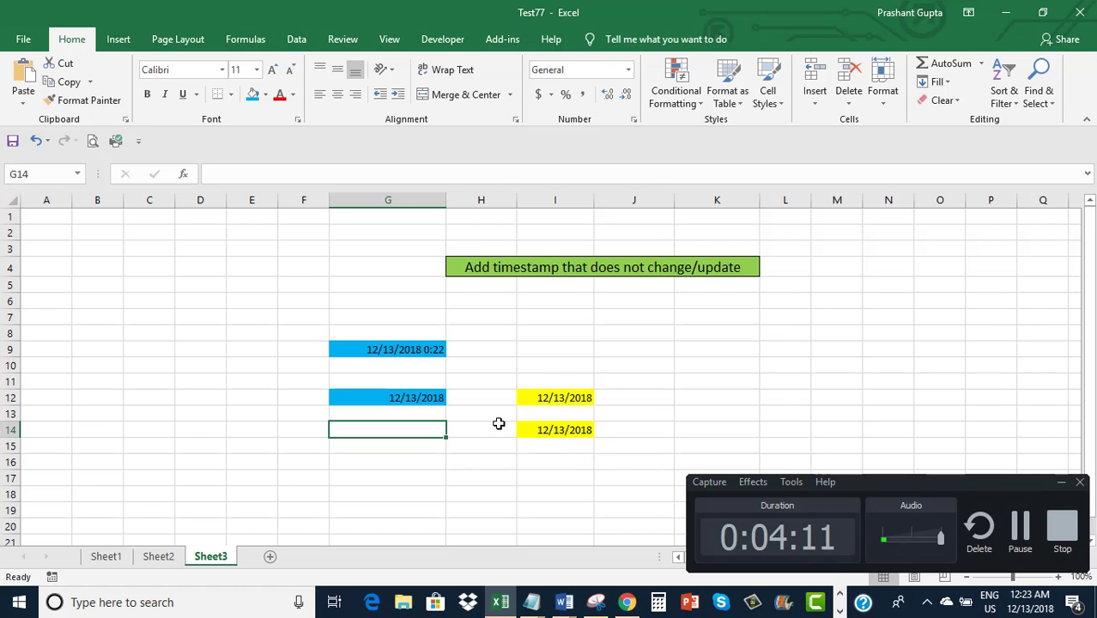
pyautogui.click(368, 351)
pyautogui.click(395, 411)
pyautogui.click(395, 400)
pyautogui.click(385, 350)
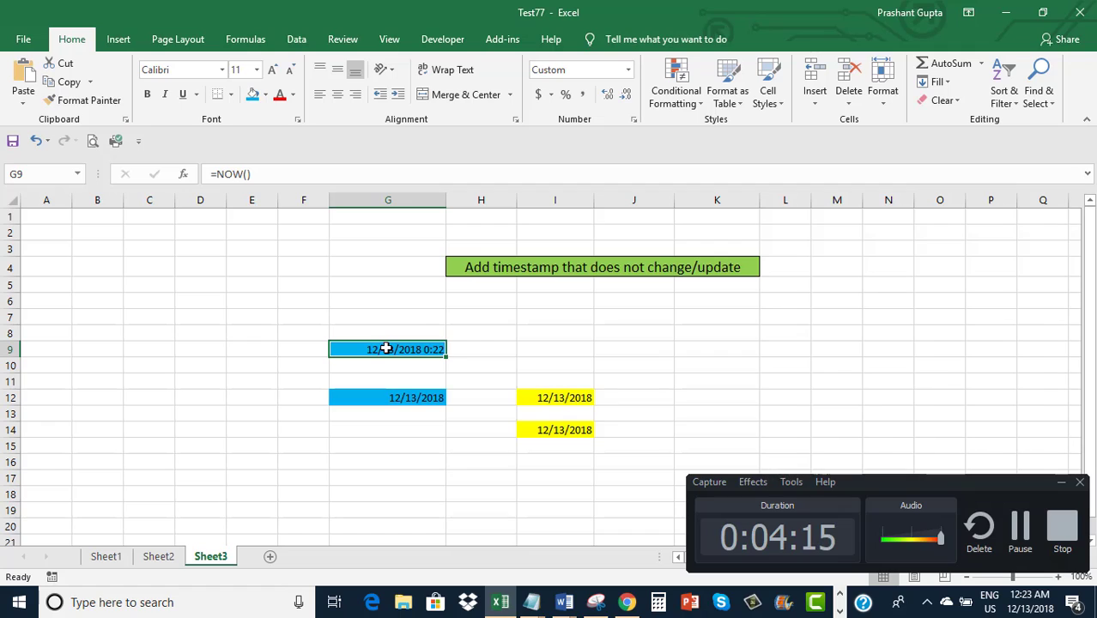
pyautogui.click(374, 395)
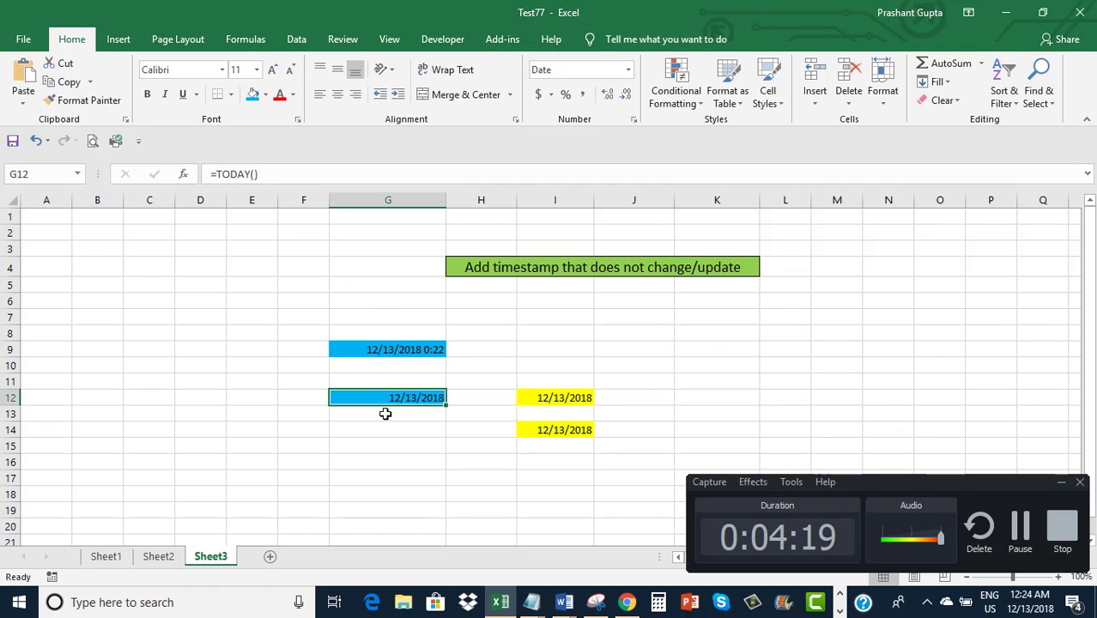
pyautogui.click(558, 396)
pyautogui.click(572, 429)
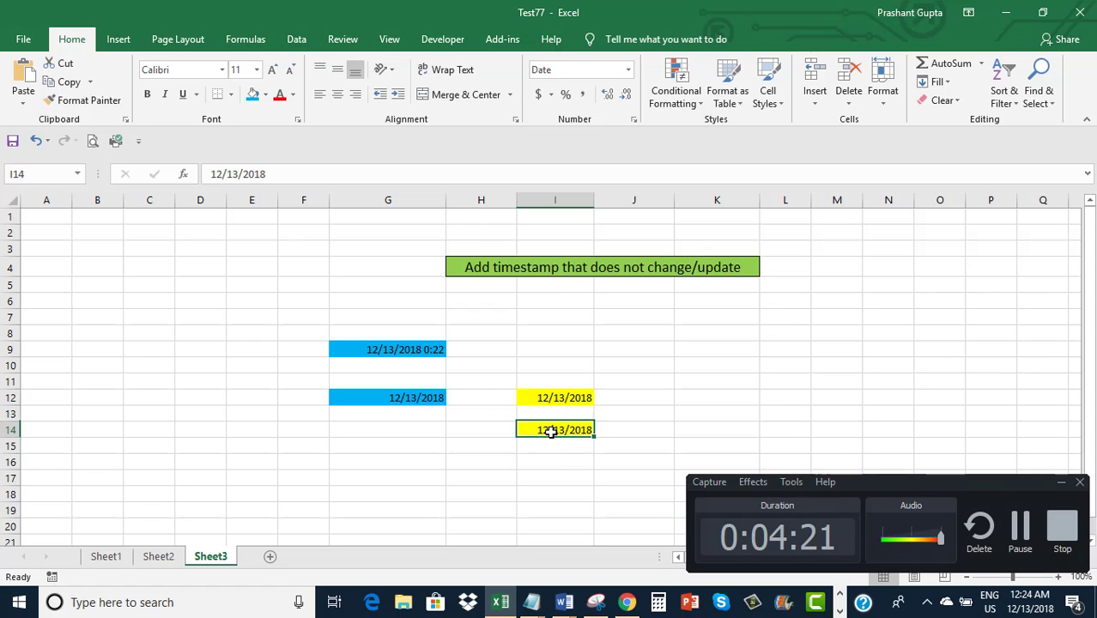
pyautogui.click(553, 394)
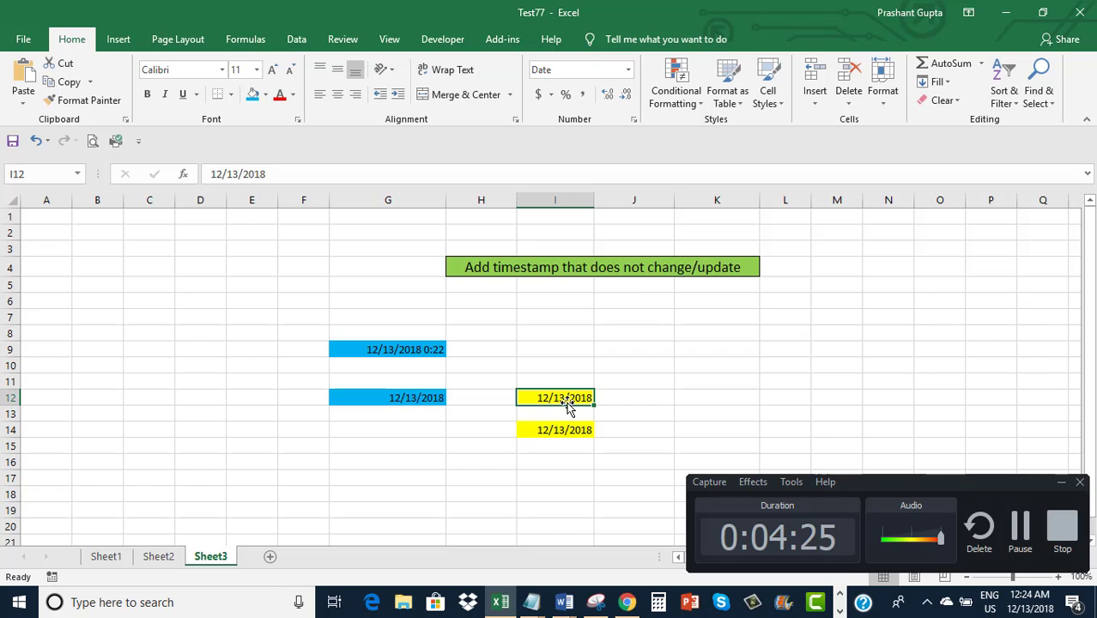
pyautogui.moveTo(531, 602)
pyautogui.click(488, 484)
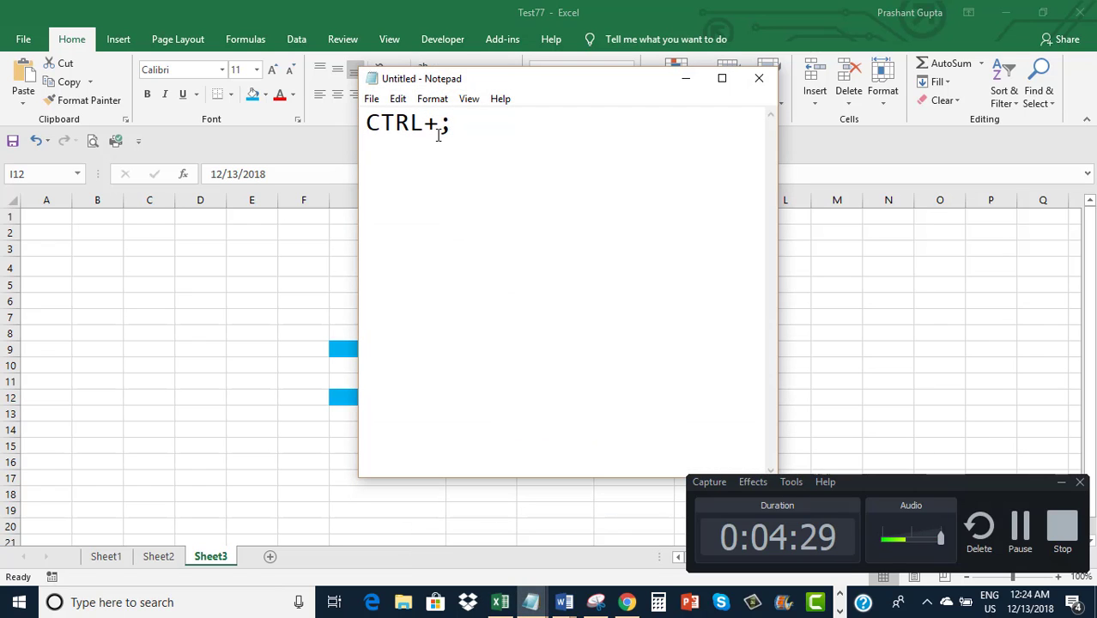
pyautogui.click(685, 78)
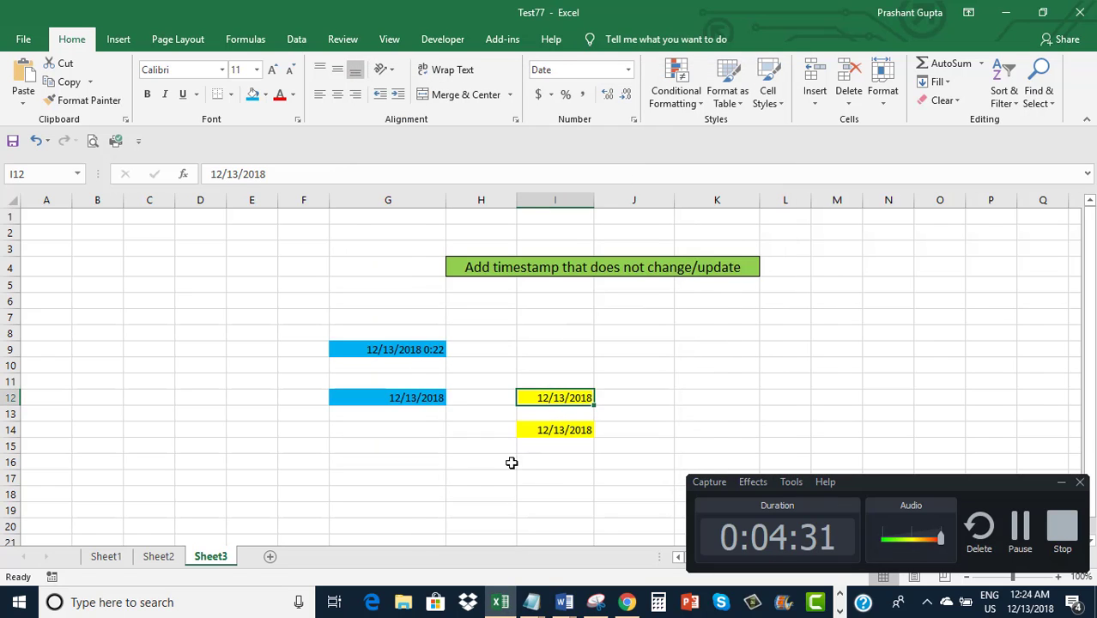
pyautogui.click(448, 485)
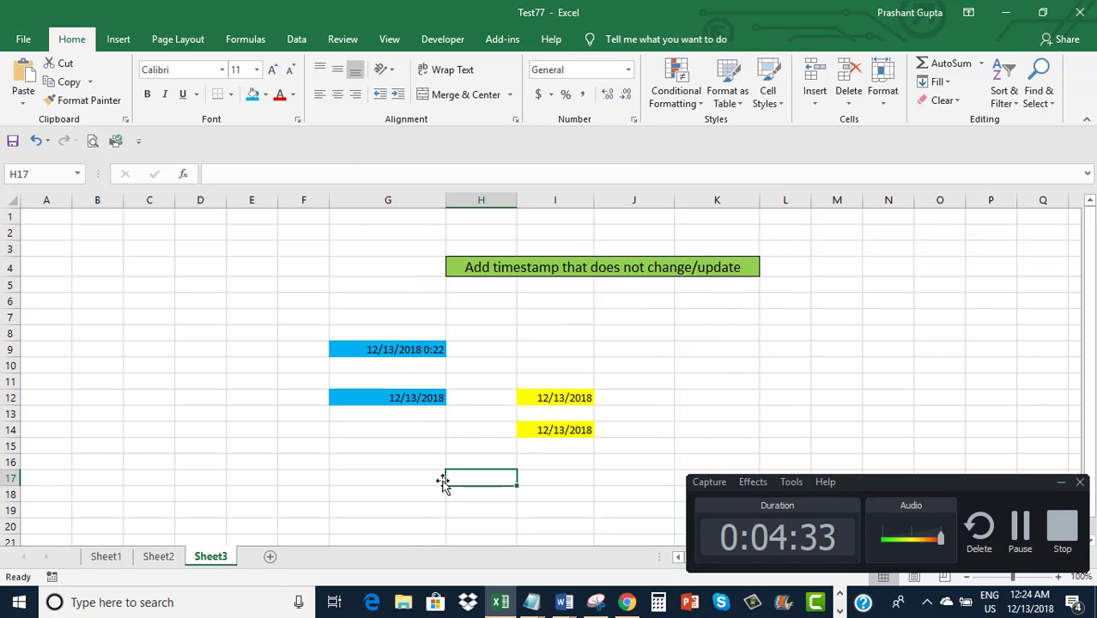